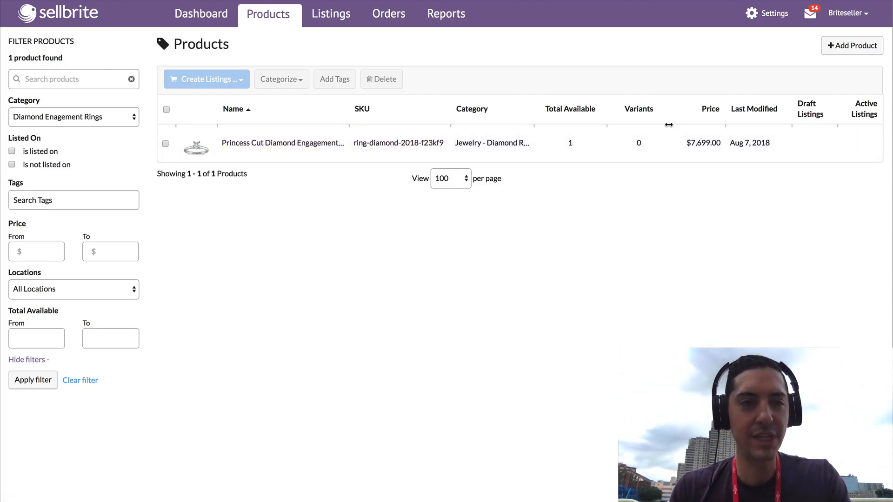
Open the Princess Cut Diamond Engagement Ring product and review its product information fields.
click(272, 143)
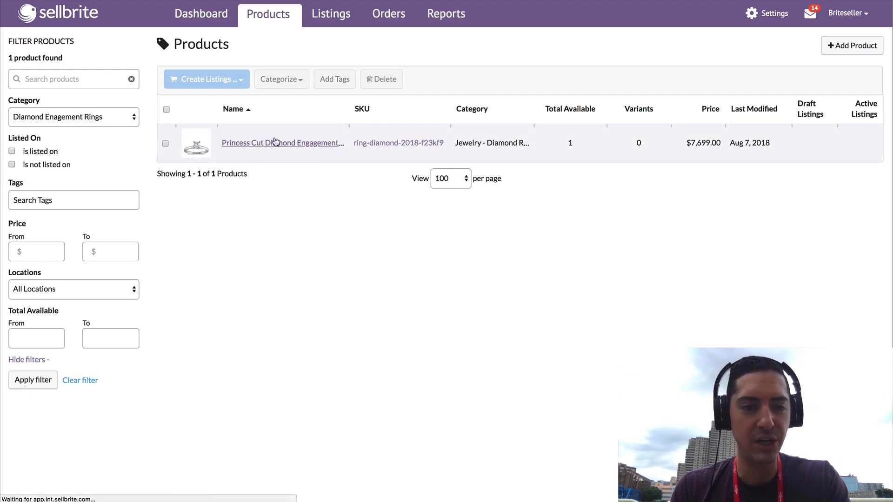
scroll(239, 240, down, 4)
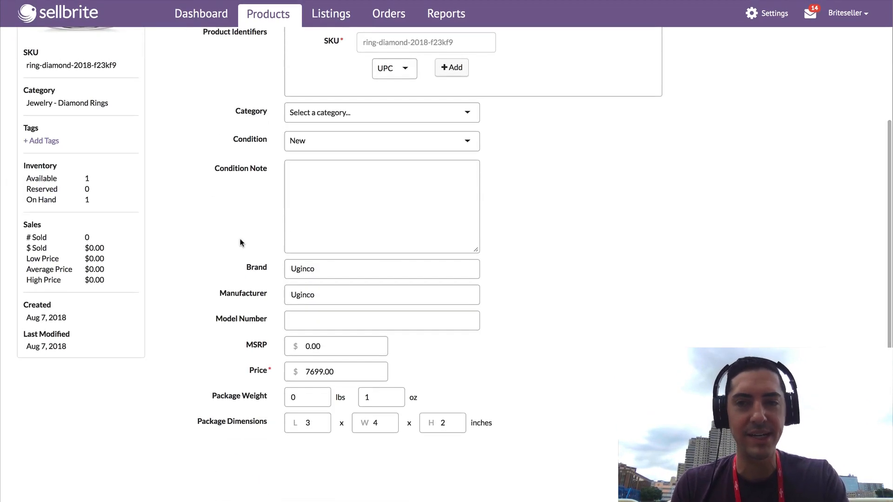
scroll(240, 242, up, 2)
scroll(240, 242, up, 2)
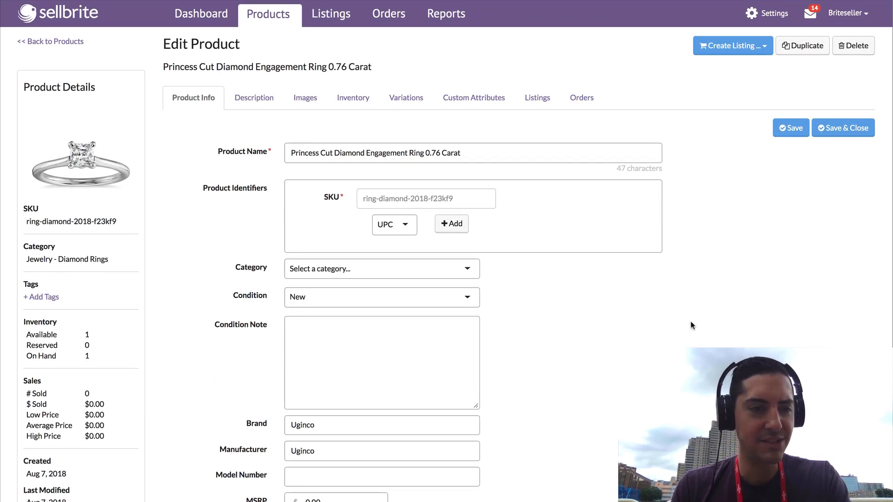
In the account's custom product attribute settings, add the attributes Cut and Color.
click(767, 14)
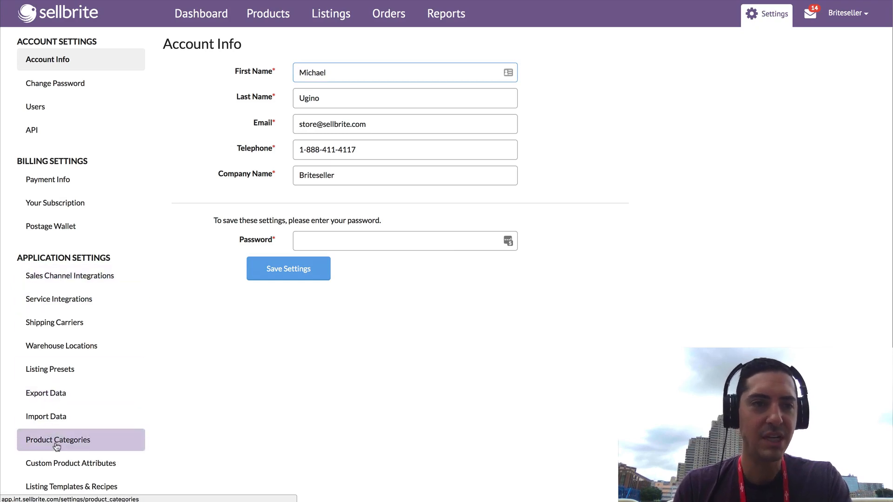
click(57, 463)
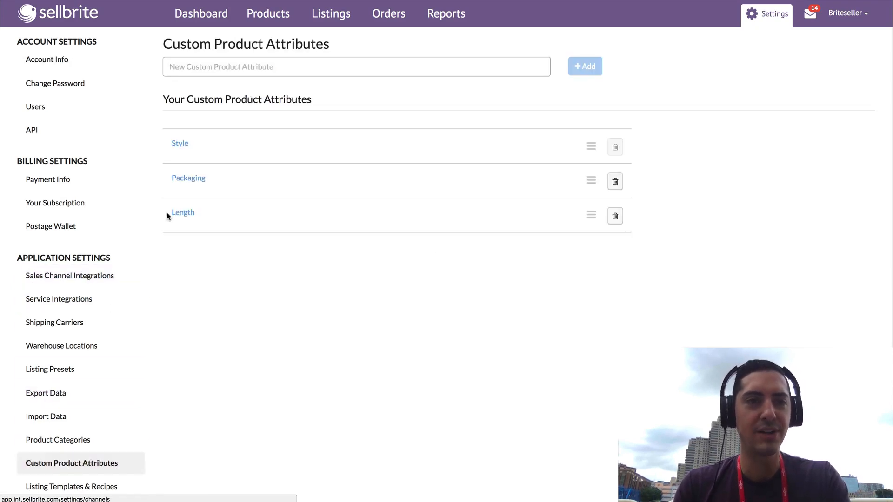
click(270, 67)
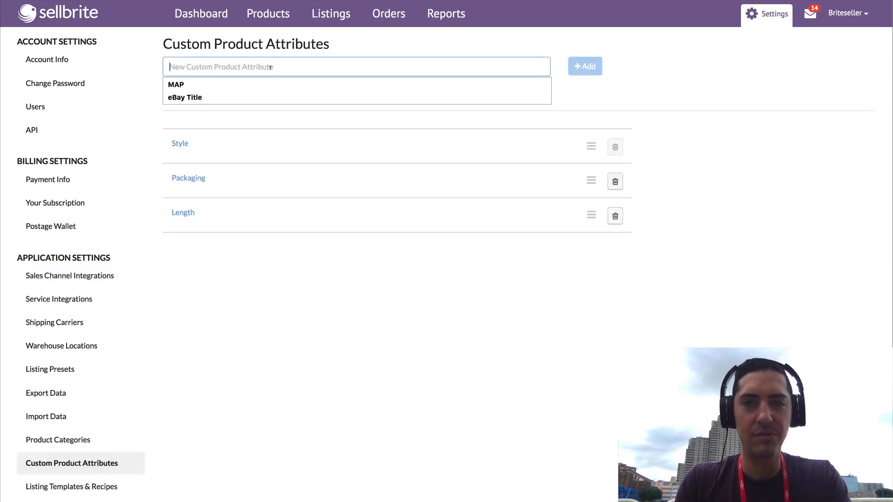
text(Cut)
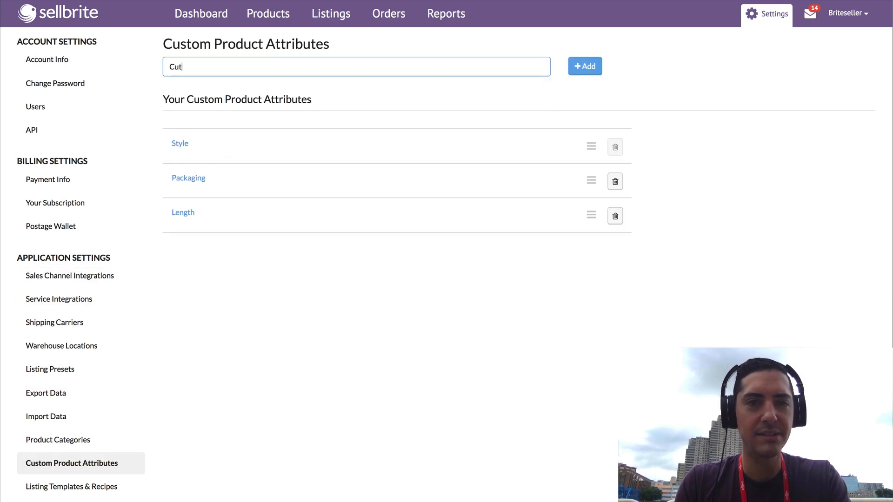
click(584, 66)
click(371, 69)
text(Color)
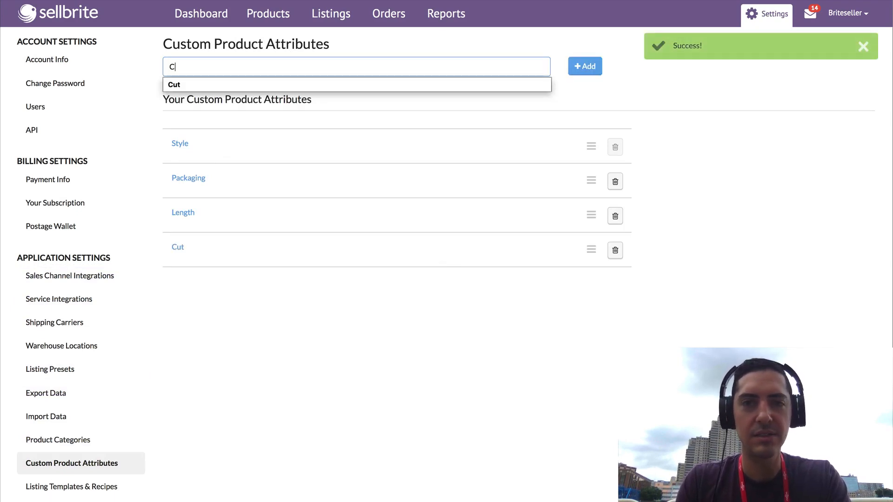
click(578, 66)
Add two more custom product attributes, Clarity and Carat.
click(269, 67)
text(Clairy)
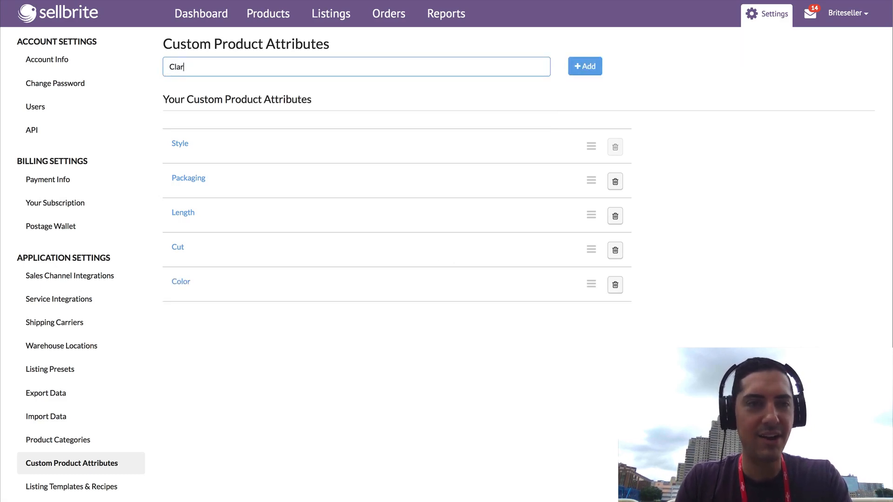
click(585, 66)
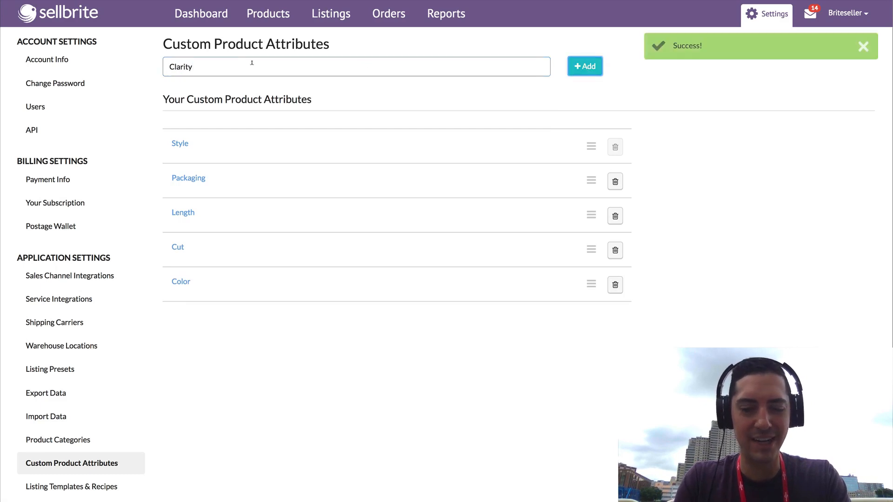
click(212, 68)
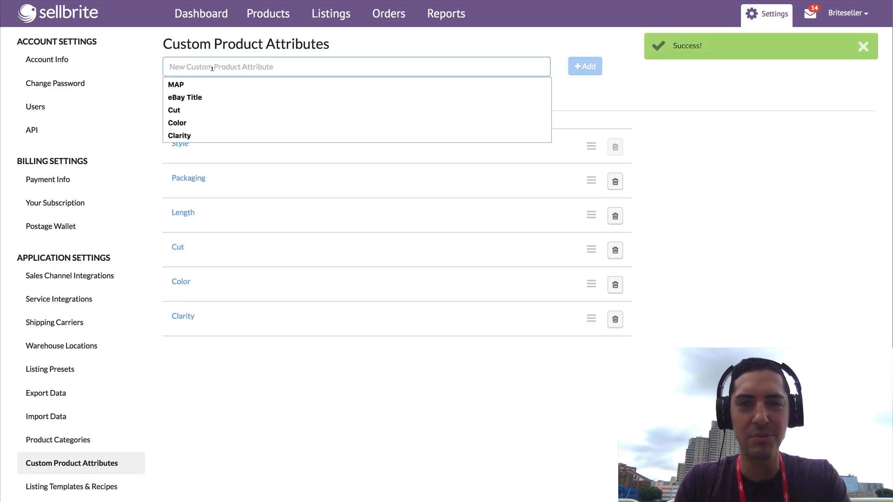
text(Carat)
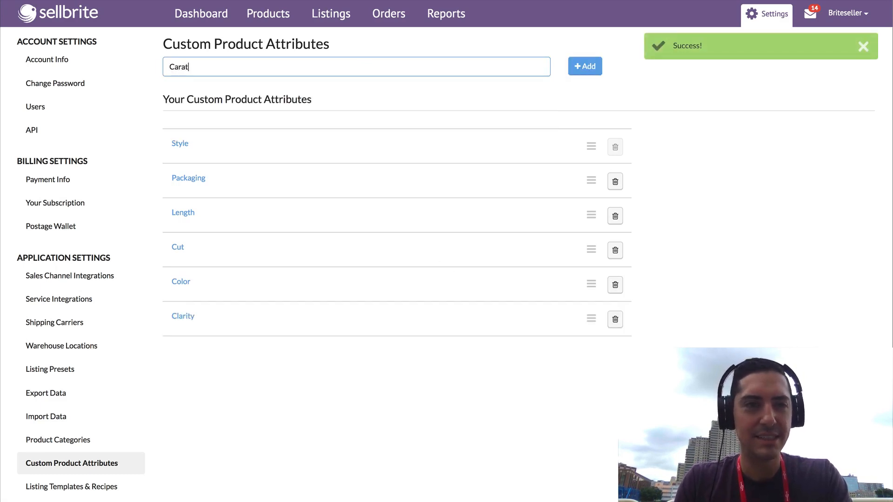
click(586, 67)
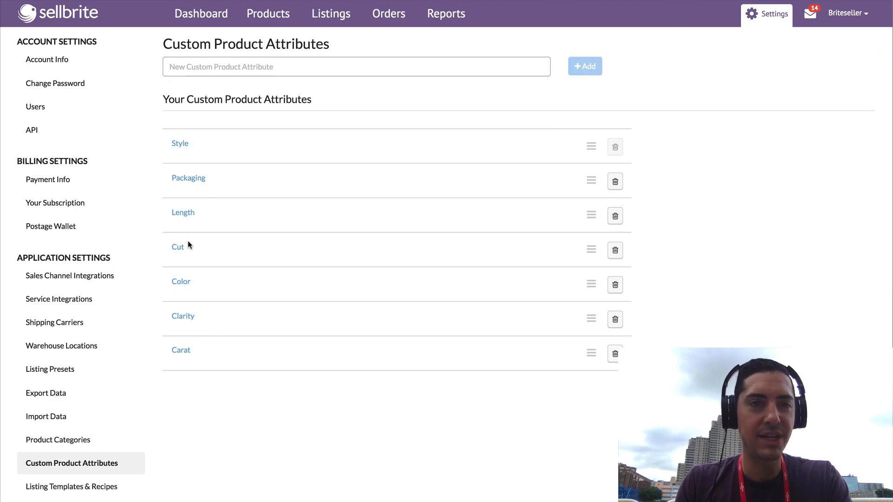
Sort all products by last modified date and open the custom attributes of the Princess Cut Diamond Engagement Ring.
mouse_move(268, 15)
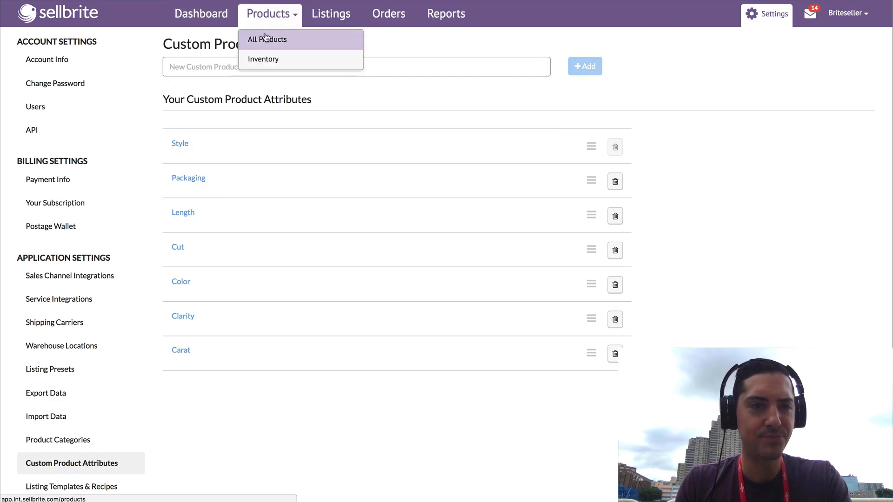
click(266, 38)
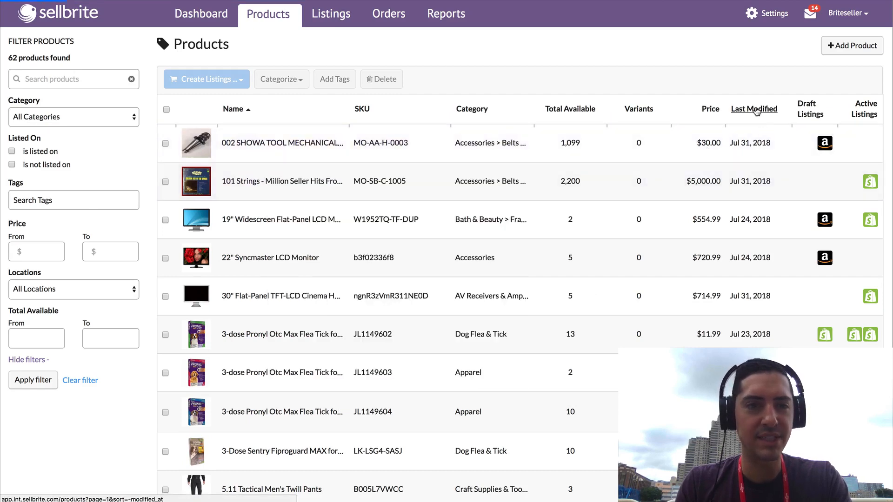
click(756, 111)
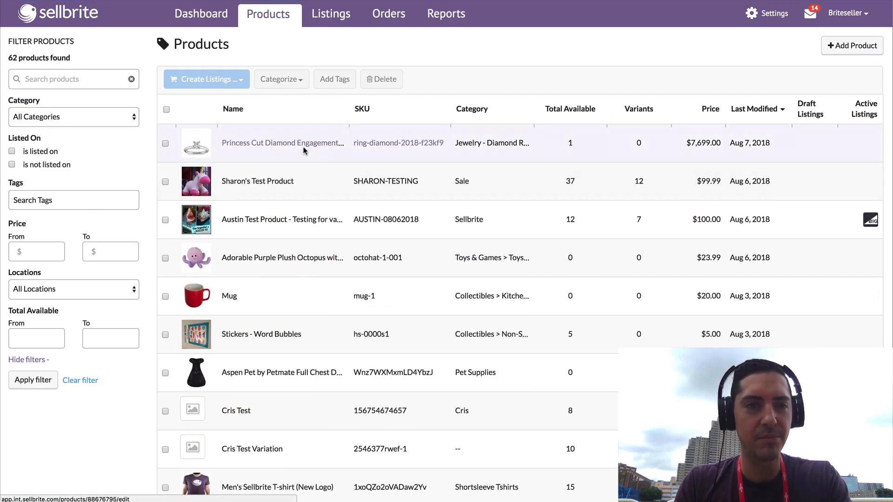
click(283, 143)
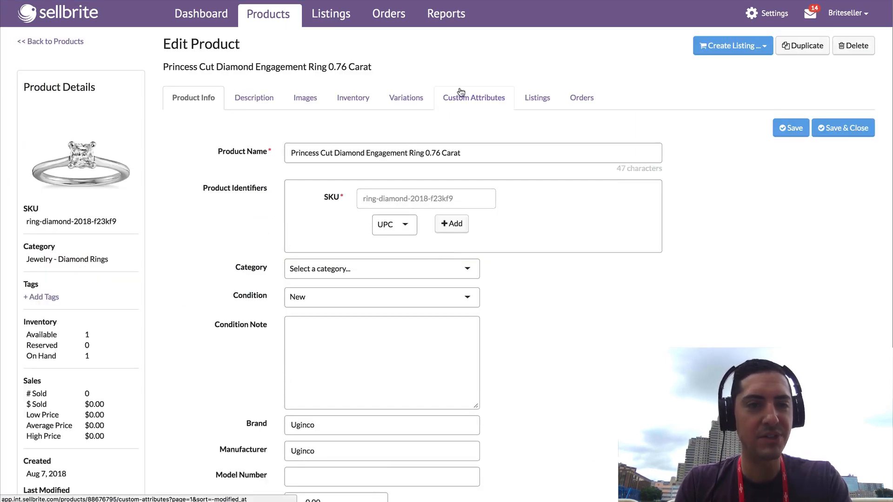
click(473, 96)
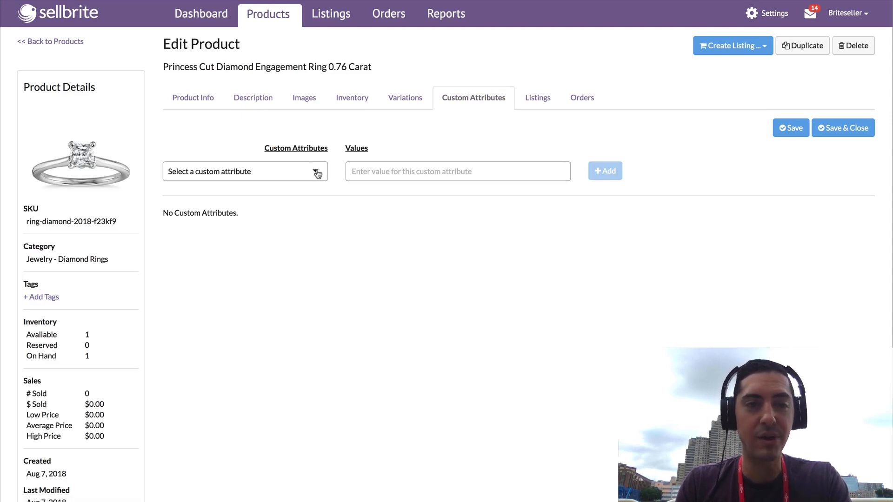
Add the Cut attribute to the ring with the value Princess.
click(319, 173)
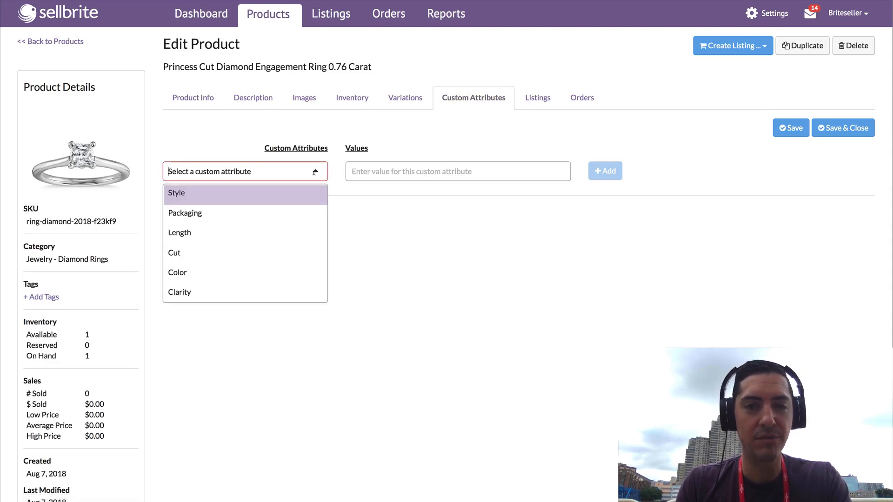
click(253, 253)
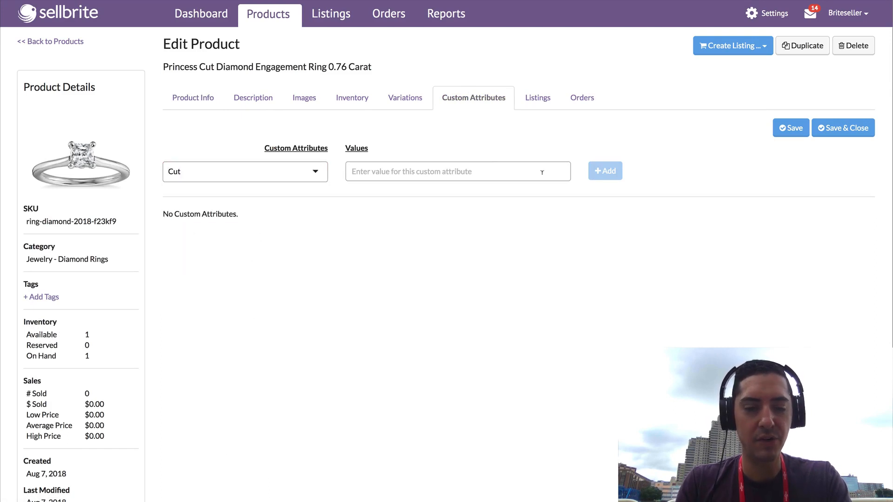
click(379, 179)
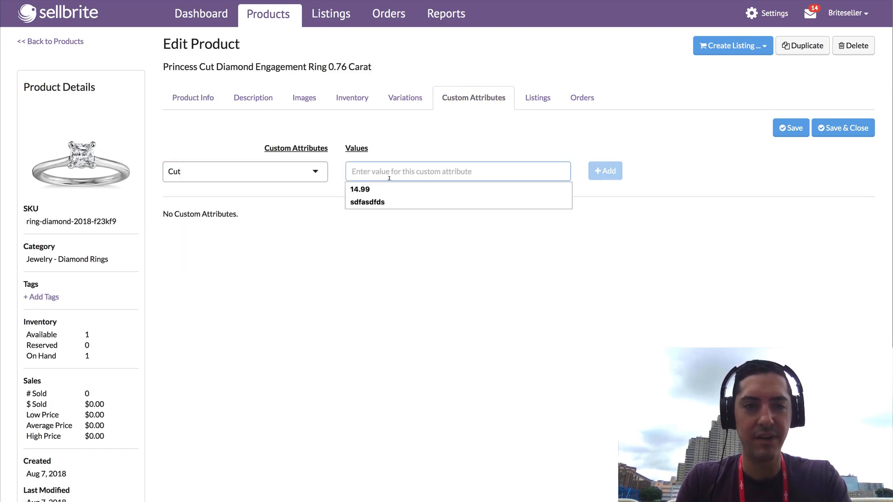
text(Princess)
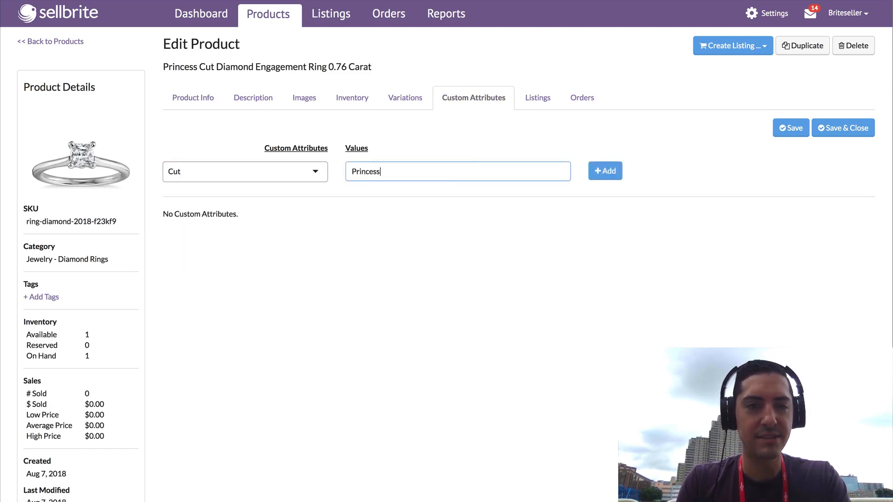
click(605, 171)
Add the Clarity attribute to the ring with the value A.
click(316, 171)
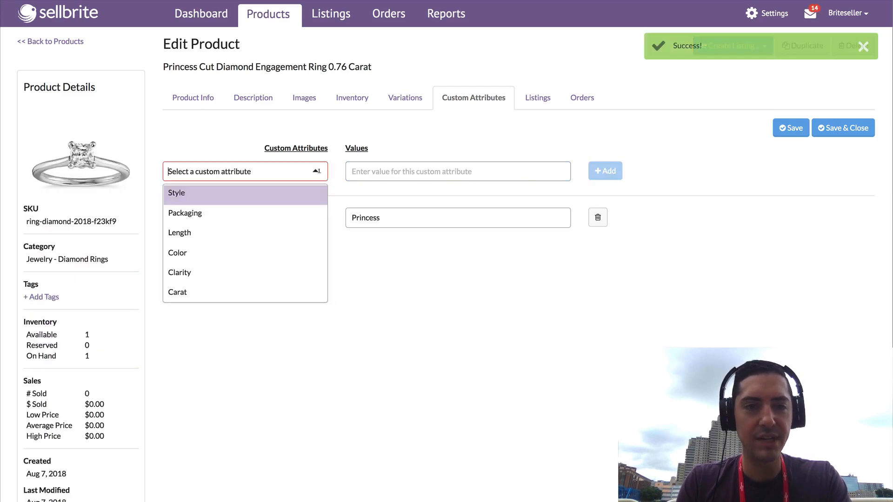
click(246, 272)
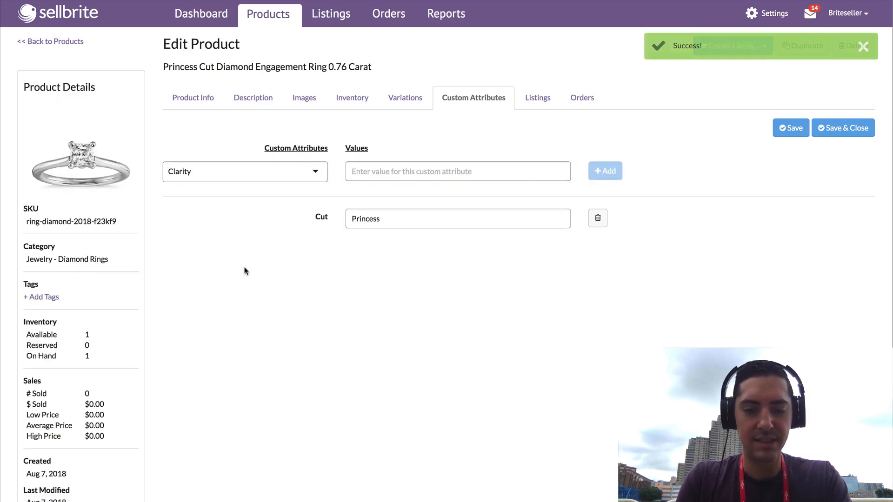
click(380, 172)
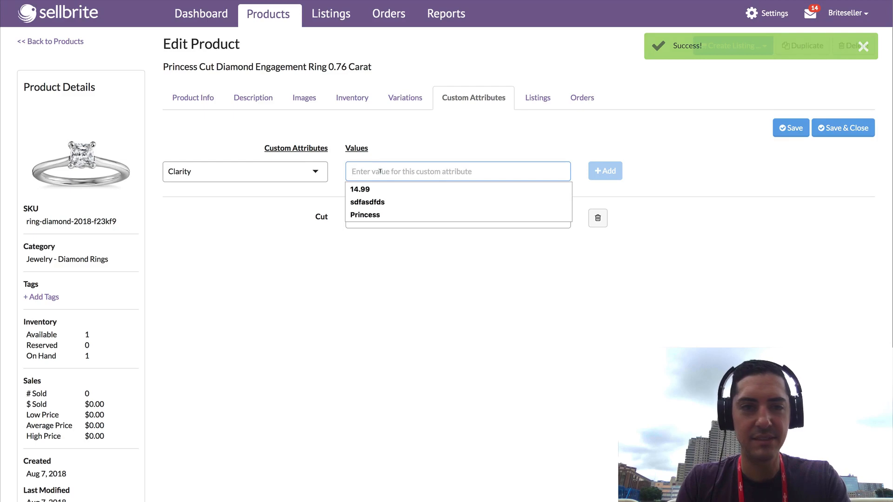
text(A)
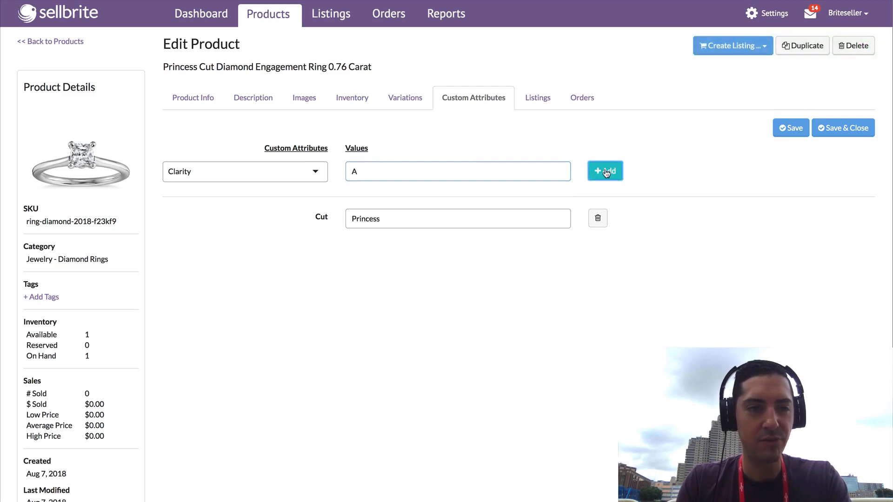
click(606, 171)
Add the Color attribute to the ring with the value Clear.
click(320, 172)
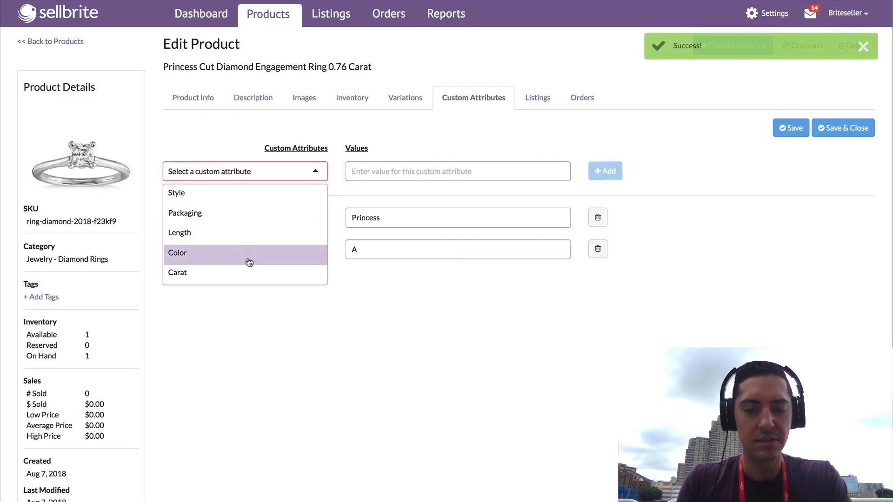
click(249, 261)
click(382, 171)
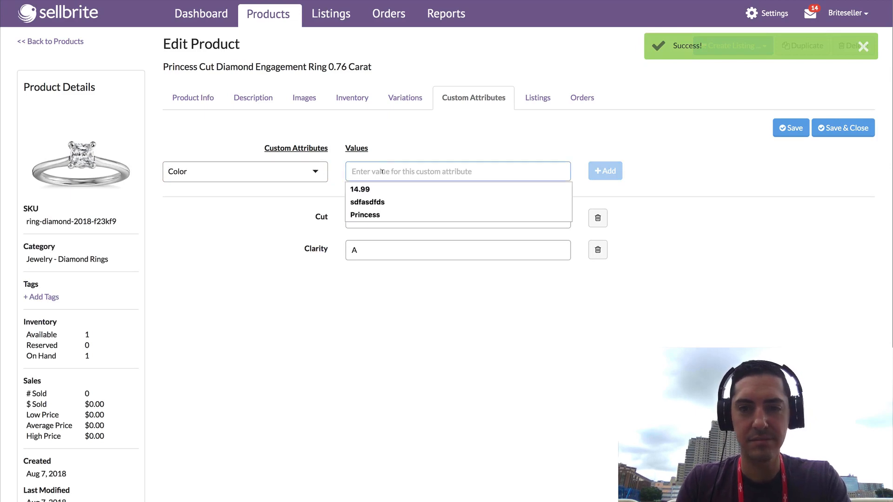
text(Clear)
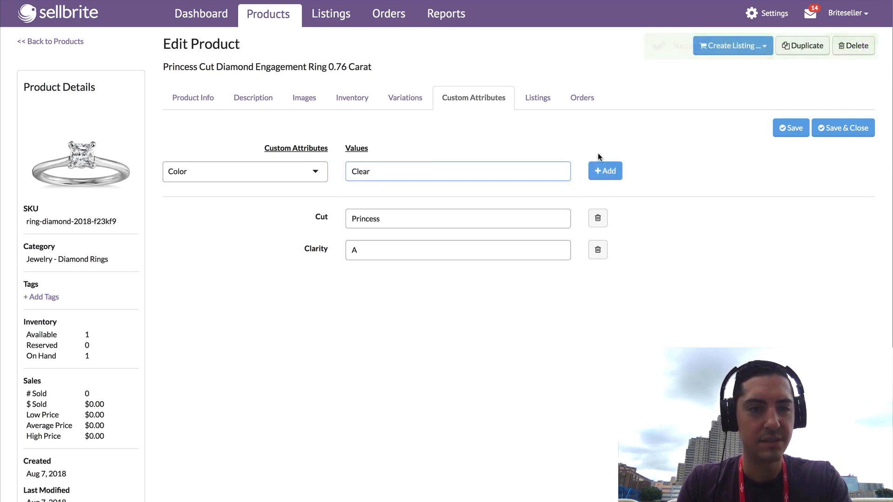
click(602, 170)
Add the Carat attribute to the ring with the value 0.76.
click(312, 173)
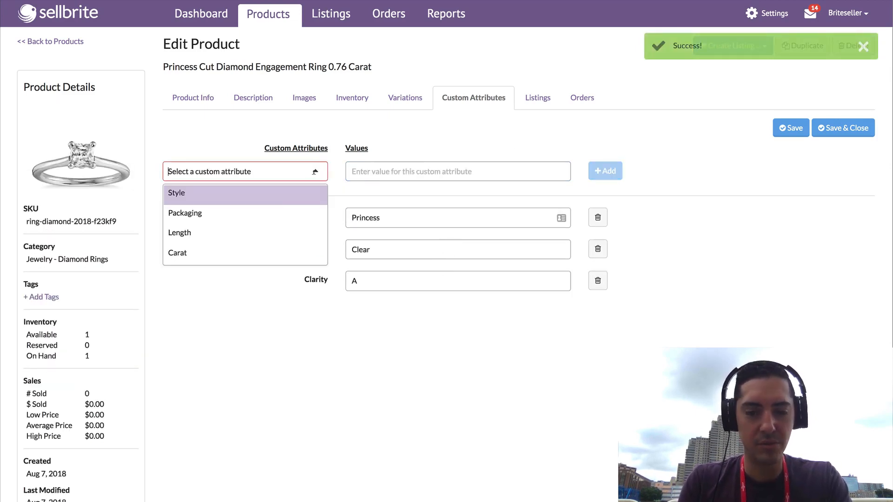
click(250, 257)
click(370, 172)
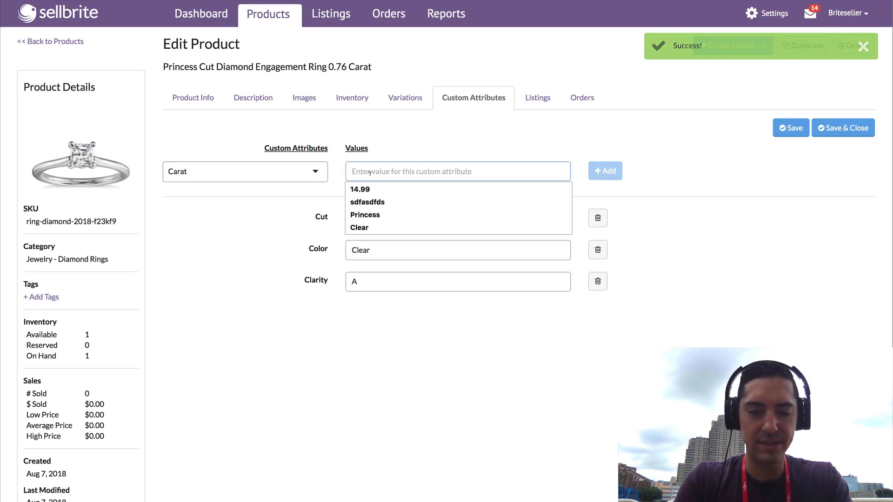
text(0.76)
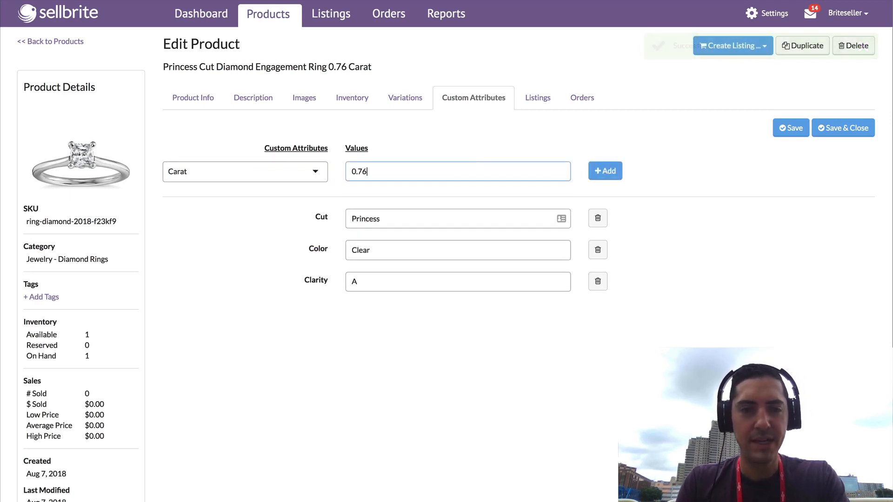
click(603, 170)
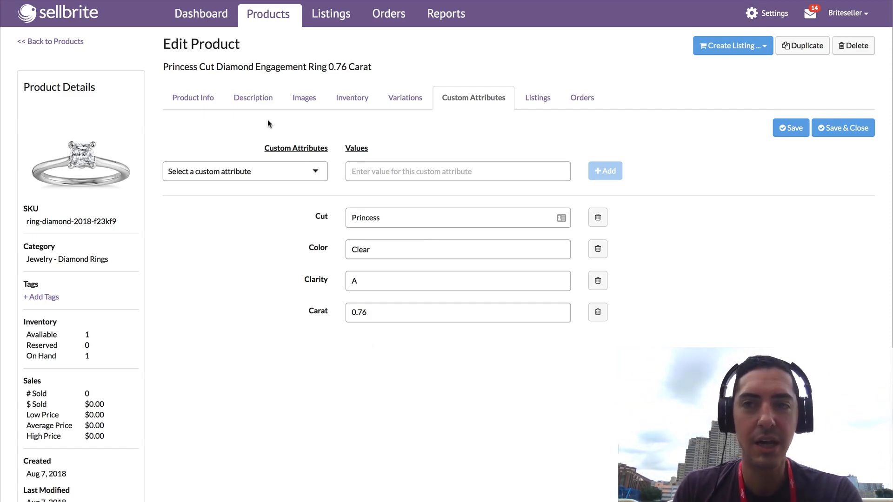
Export all product data in the Diamond Enagement Rings category to CSV from the application settings.
click(767, 15)
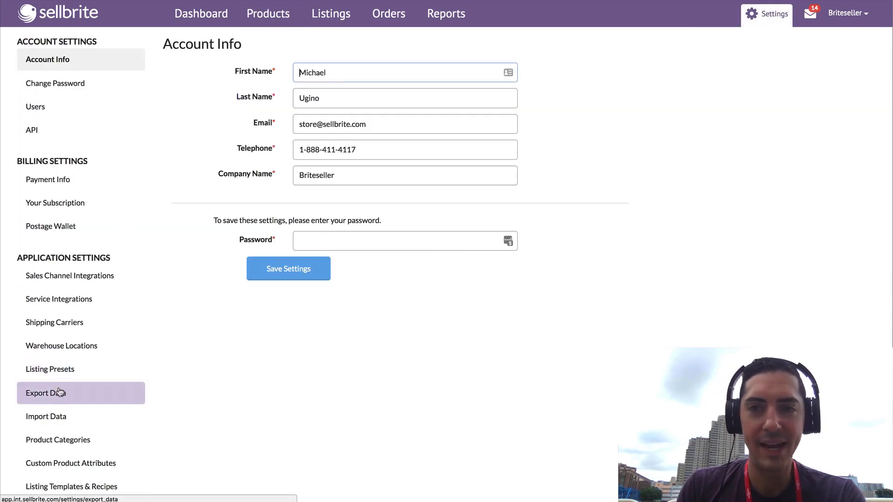
click(60, 392)
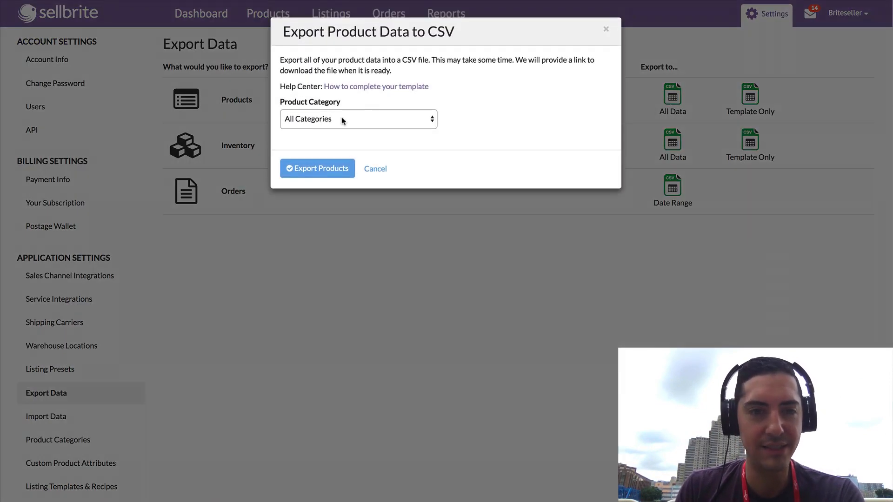
click(342, 118)
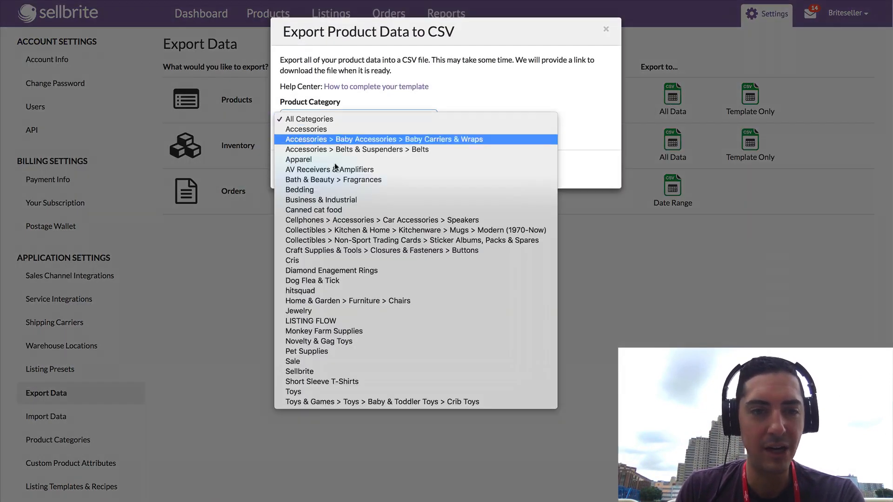
click(321, 270)
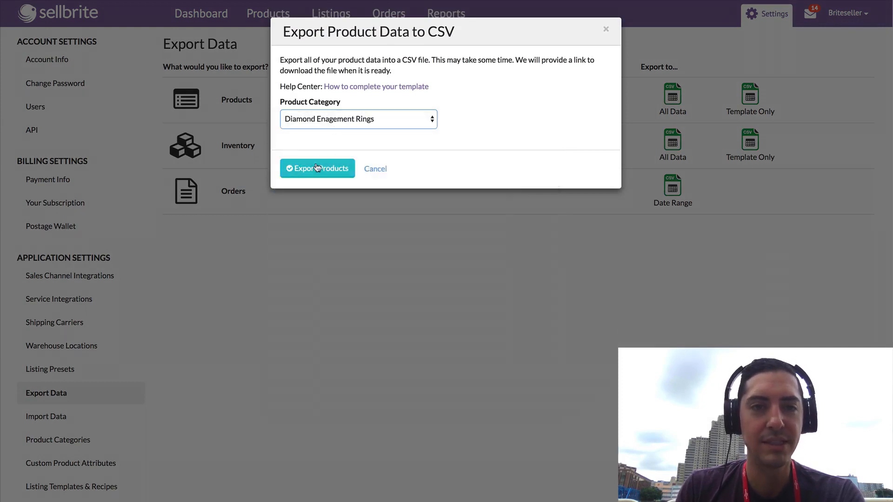
click(314, 168)
click(298, 186)
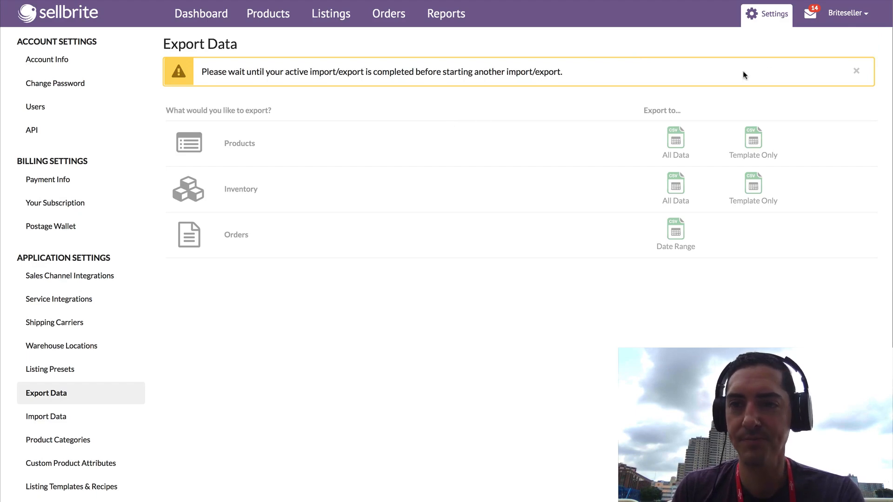
Open the exported product CSV from the notifications, examine its custom attribute columns, and return to Sellbrite.
click(810, 14)
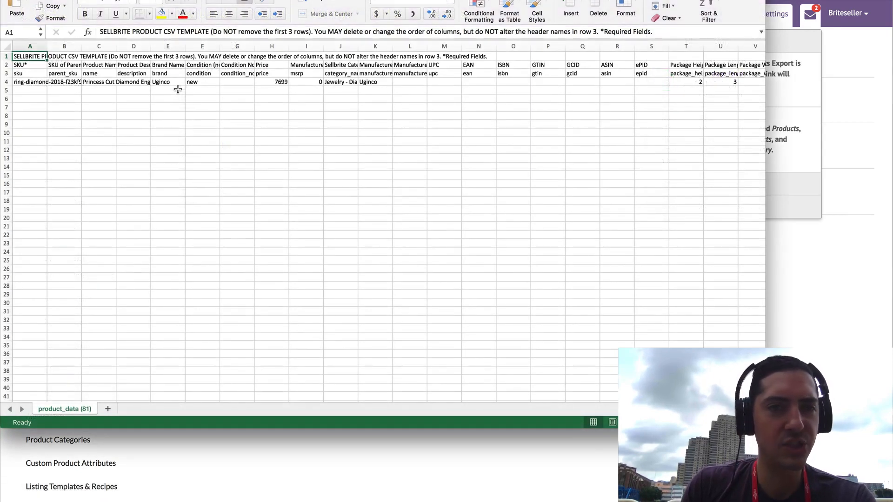
scroll(181, 89, right, 10)
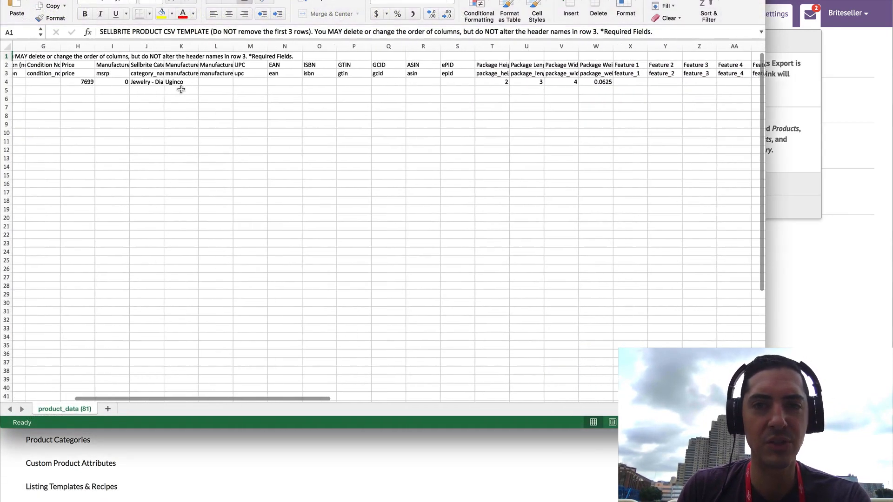
scroll(181, 89, right, 12)
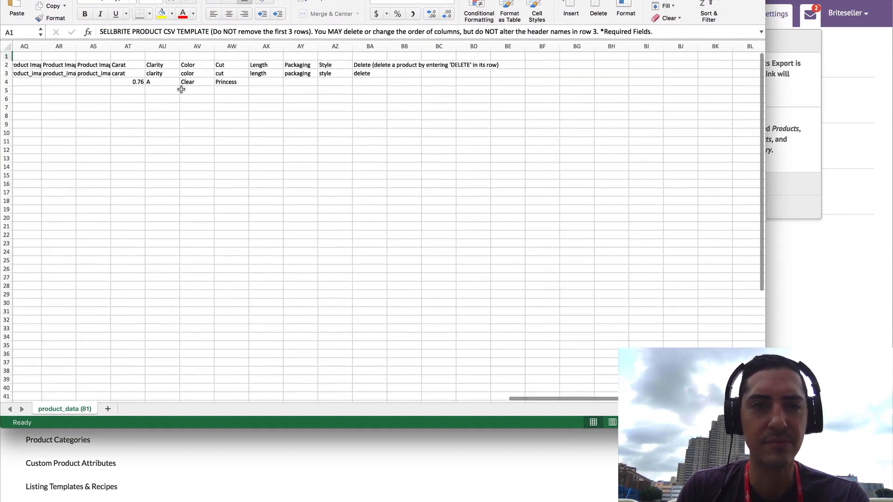
scroll(181, 89, left, 2)
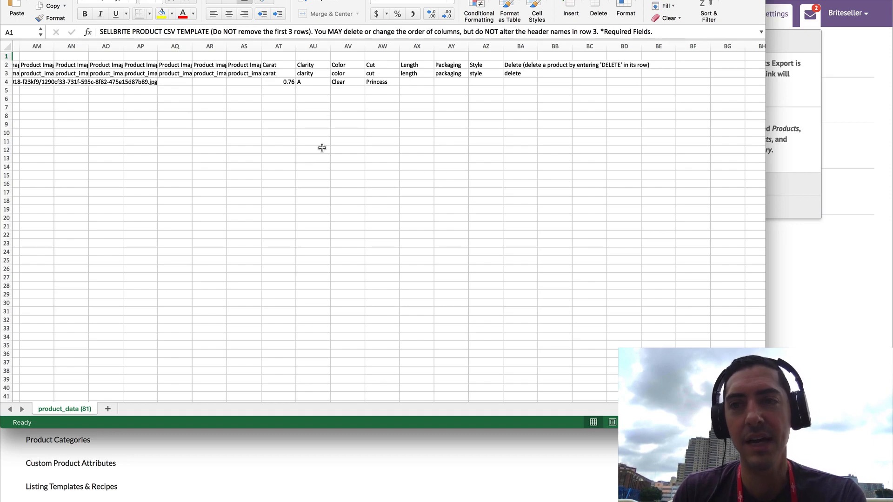
click(783, 285)
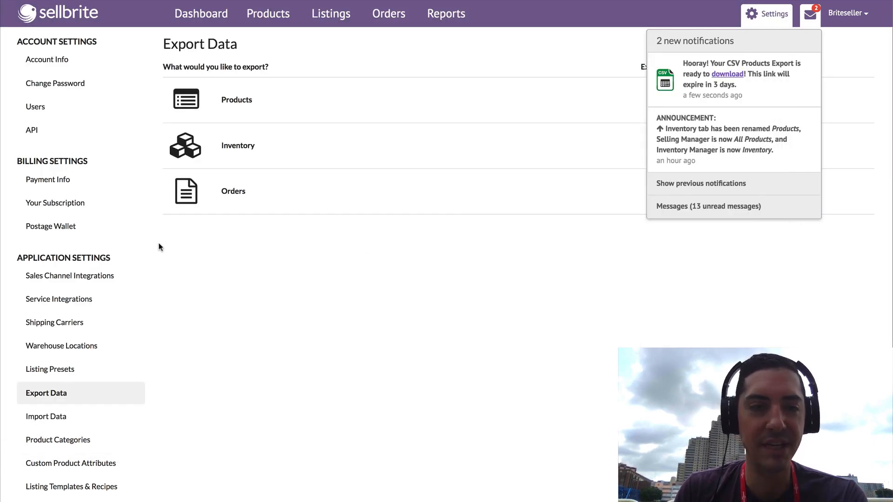
click(310, 319)
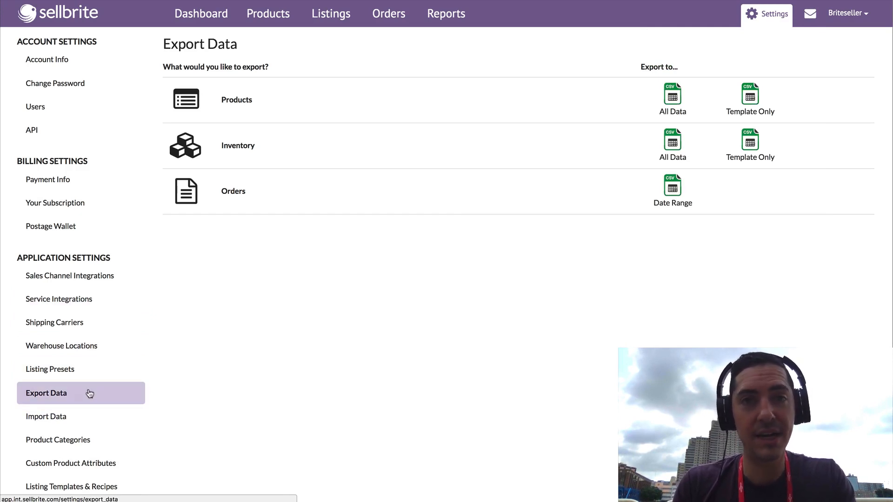
Open the eBay category template Diamond Engagement Rings for editing from the listing template settings.
scroll(60, 461, down, 1)
click(64, 457)
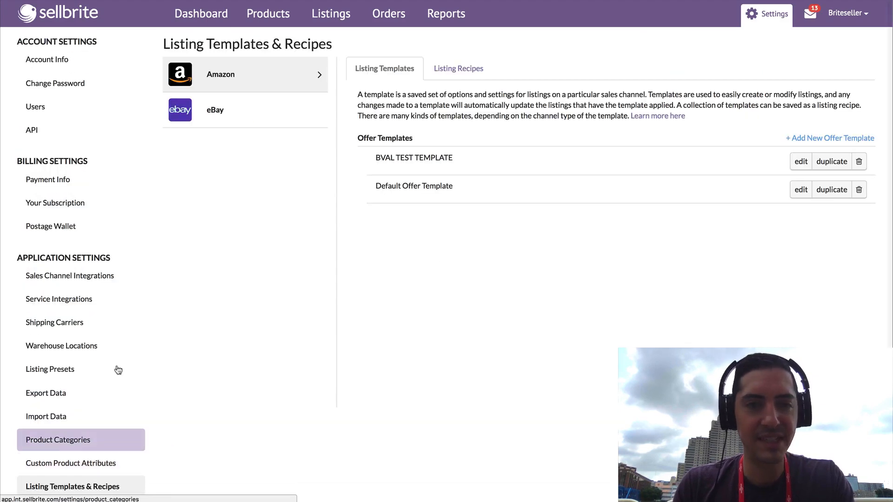
click(230, 110)
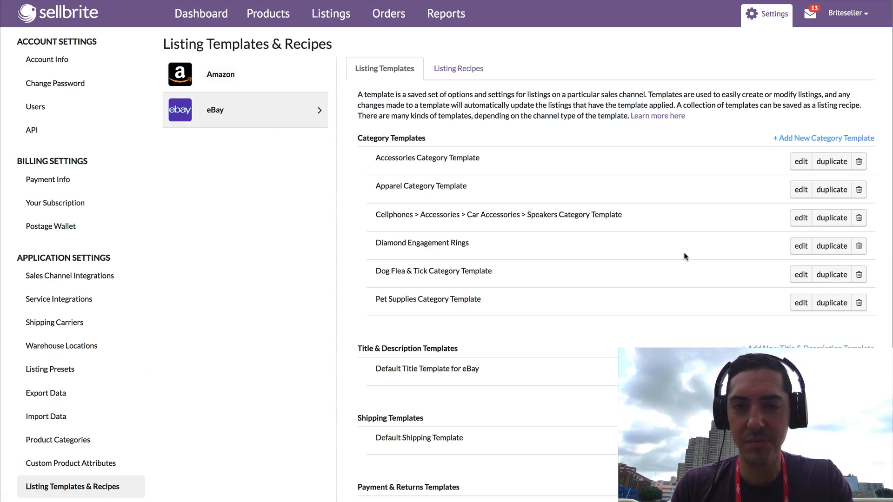
click(801, 247)
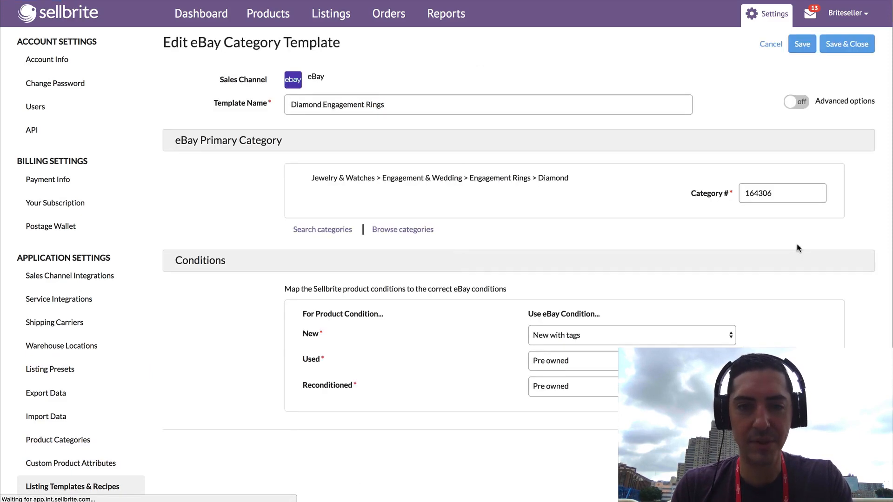
In the template's Item Specifics, map the eBay item field Cut to the custom attribute Cut.
scroll(234, 254, down, 3)
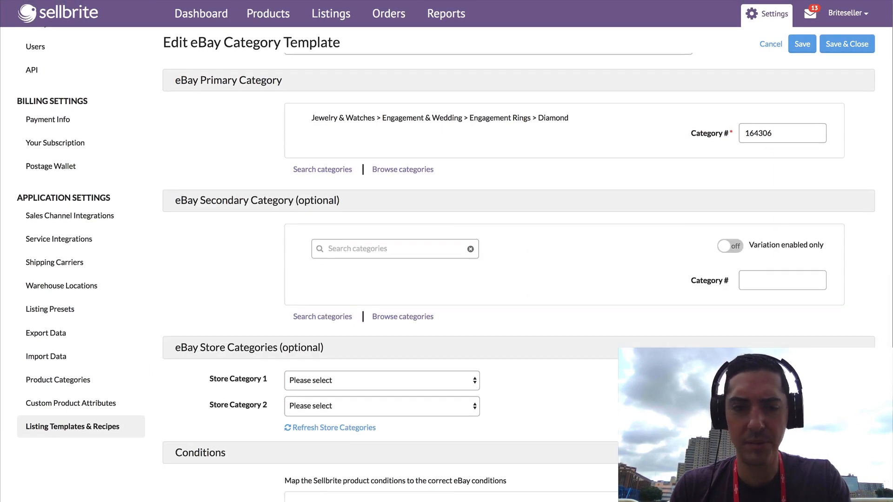
scroll(682, 343, down, 10)
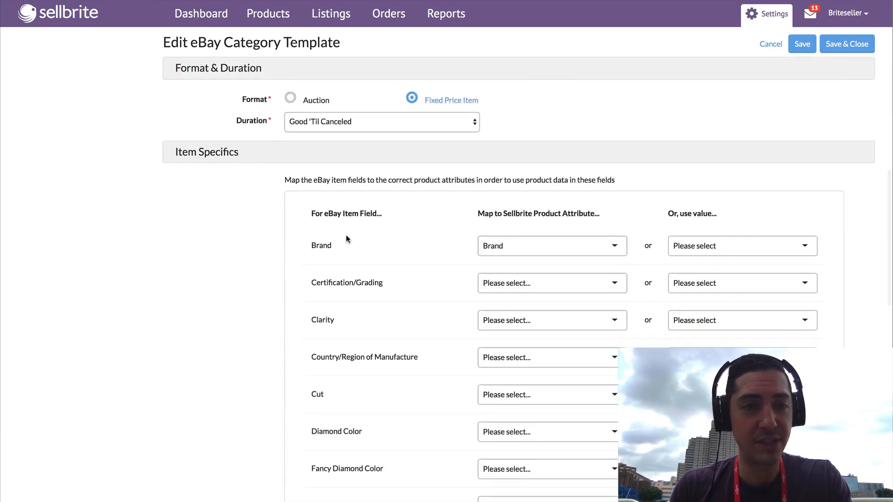
scroll(339, 335, down, 4)
scroll(339, 335, down, 2)
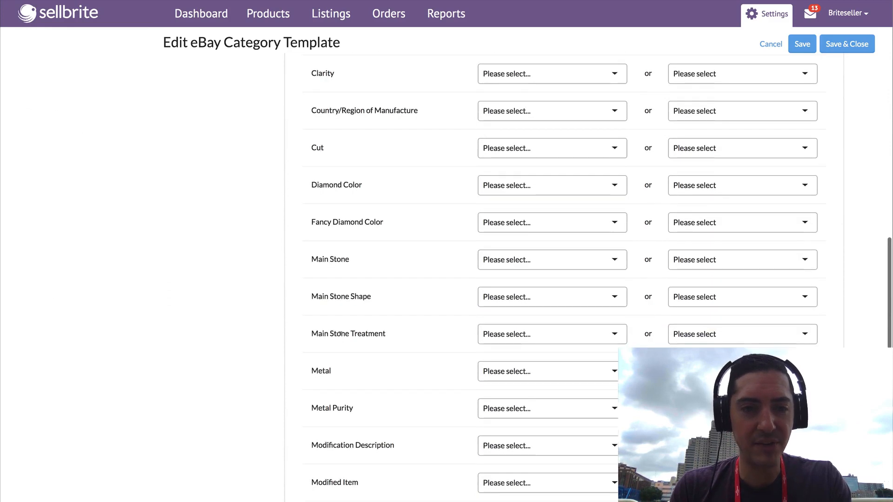
scroll(339, 334, up, 1)
click(525, 178)
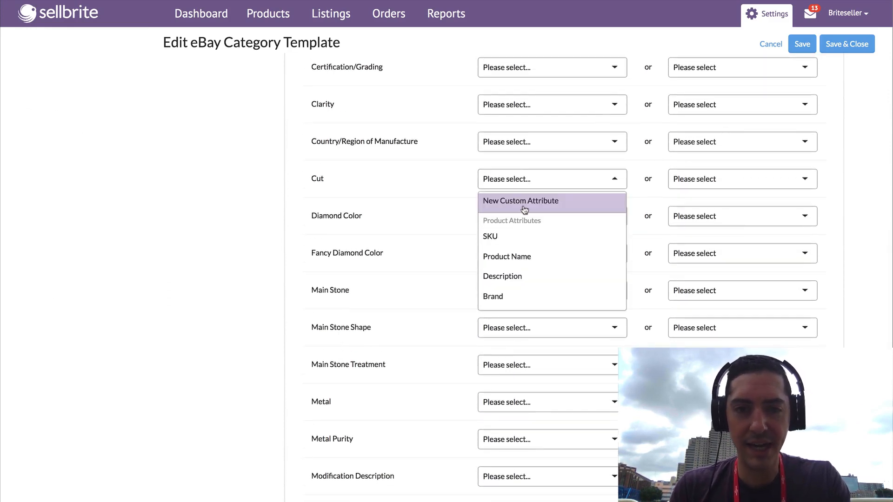
scroll(538, 259, down, 4)
scroll(542, 261, down, 10)
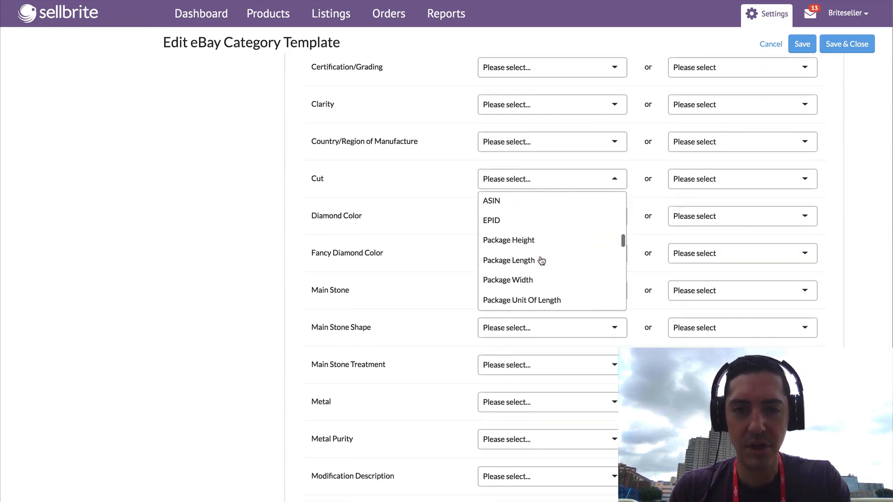
scroll(542, 260, up, 2)
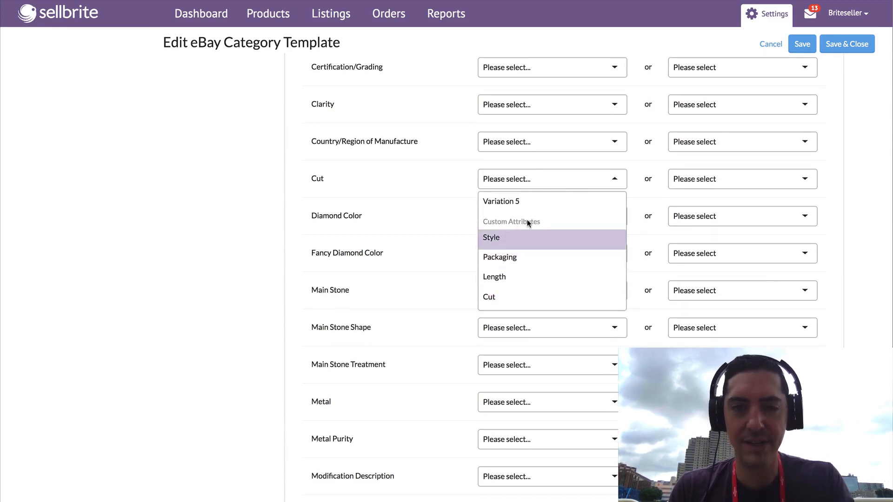
scroll(531, 279, down, 1)
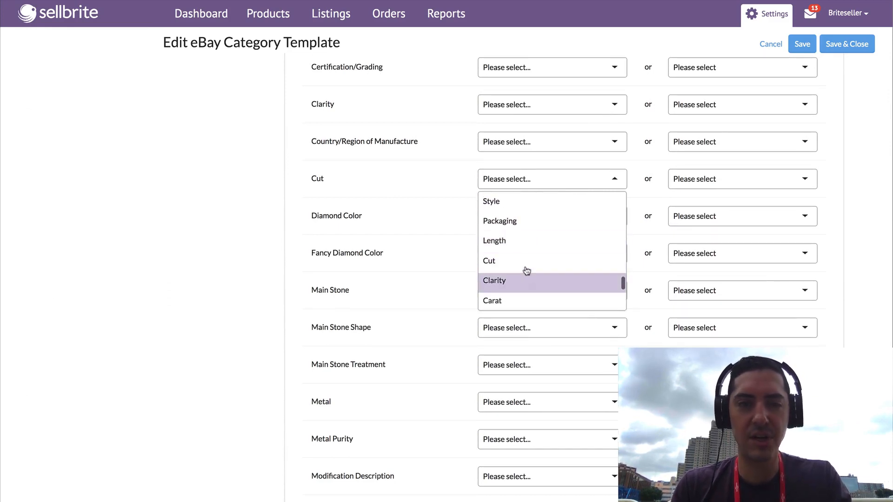
click(523, 262)
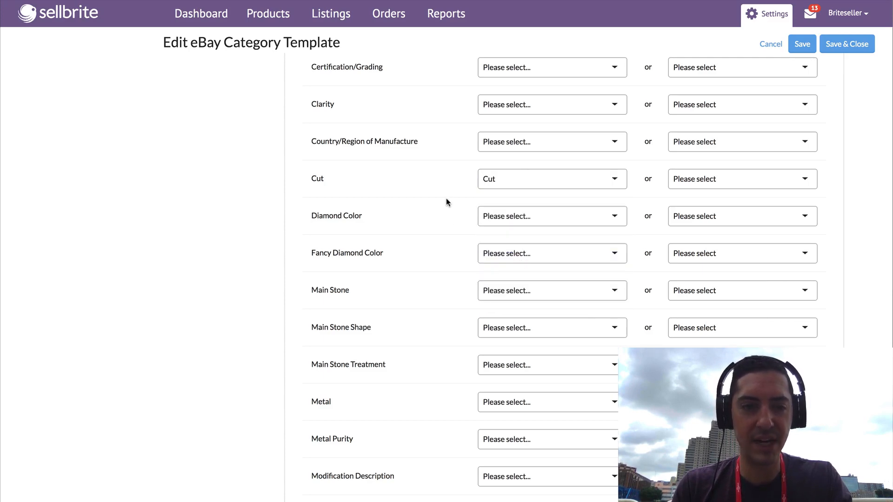
Map the eBay item field Diamond Color to the Color product attribute.
scroll(445, 198, down, 2)
click(525, 169)
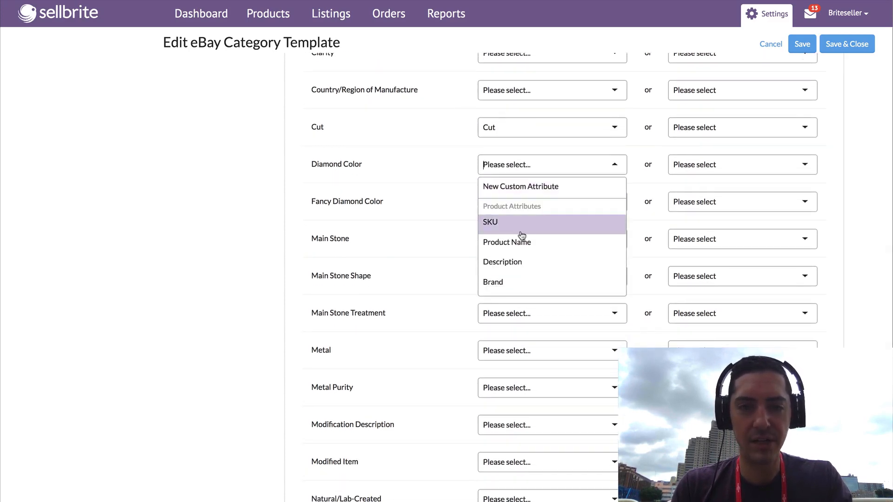
scroll(520, 235, down, 10)
scroll(522, 236, up, 5)
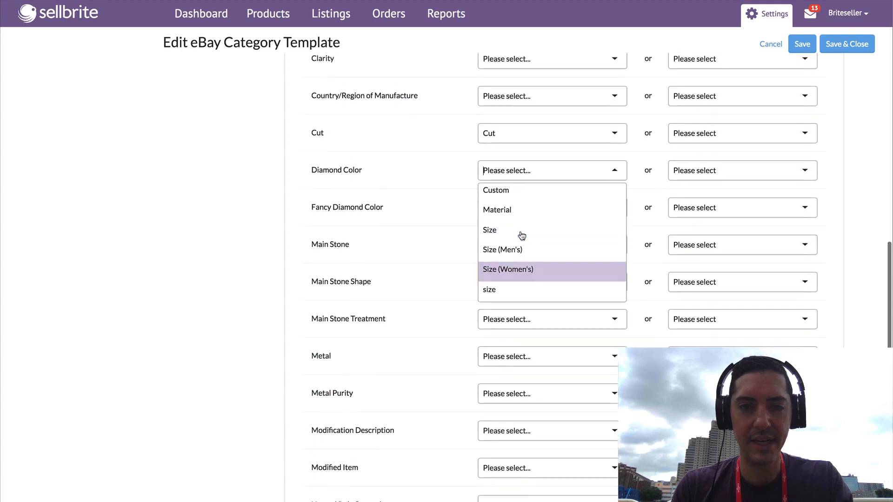
click(503, 237)
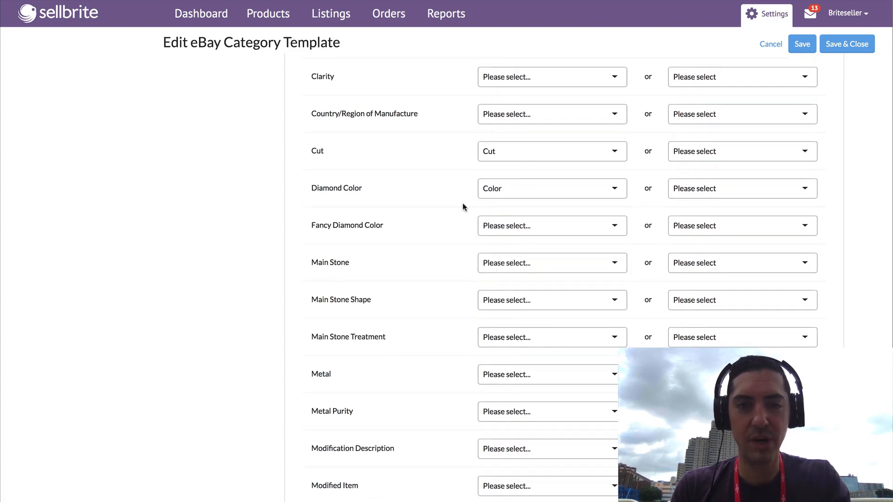
Map the eBay item field Total Carat Weight to the custom attribute Carat.
scroll(463, 207, down, 4)
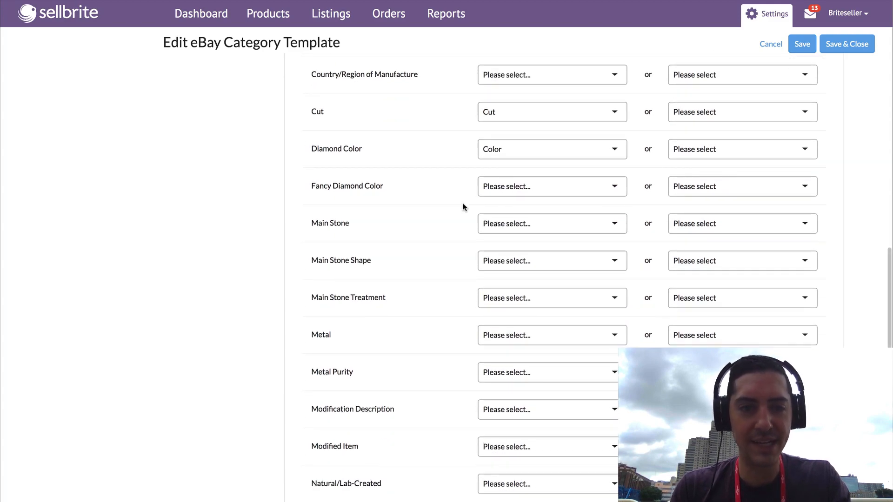
scroll(462, 207, down, 10)
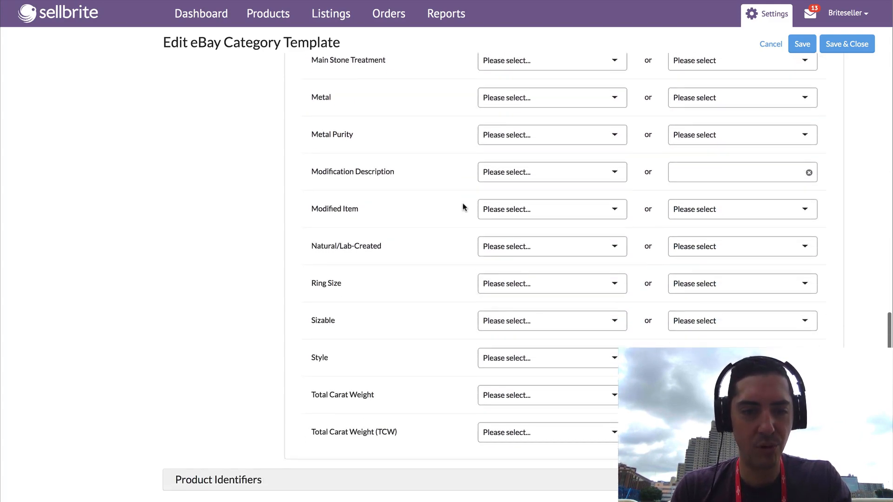
click(528, 375)
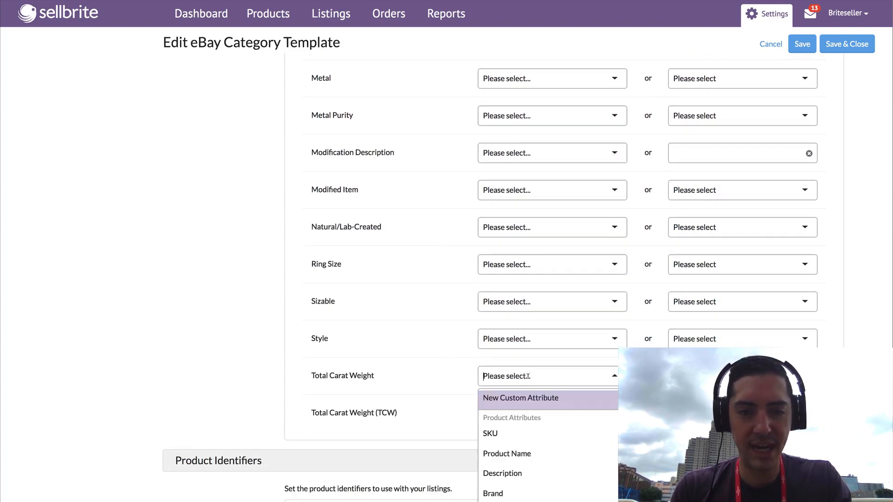
scroll(519, 409, down, 10)
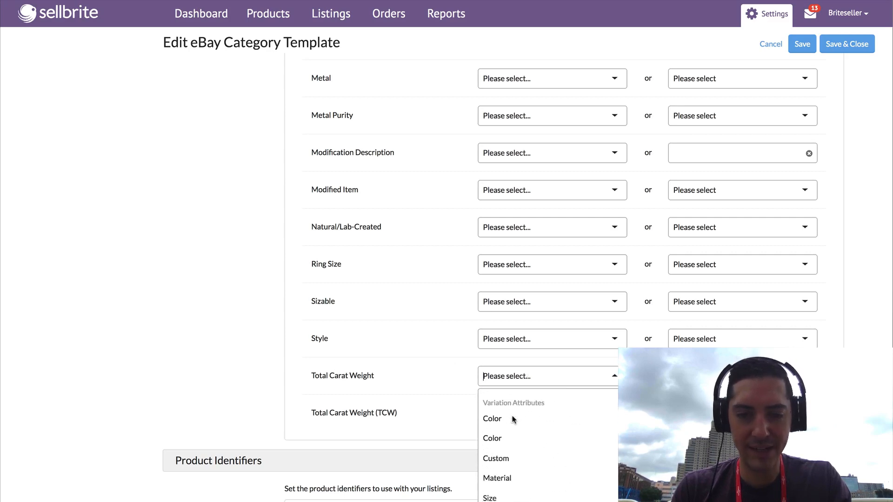
scroll(516, 419, up, 2)
scroll(517, 419, down, 2)
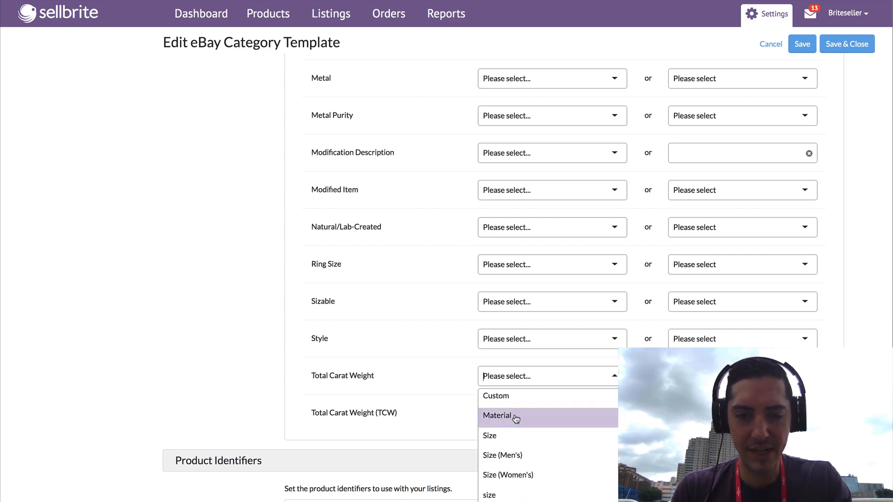
scroll(516, 419, up, 5)
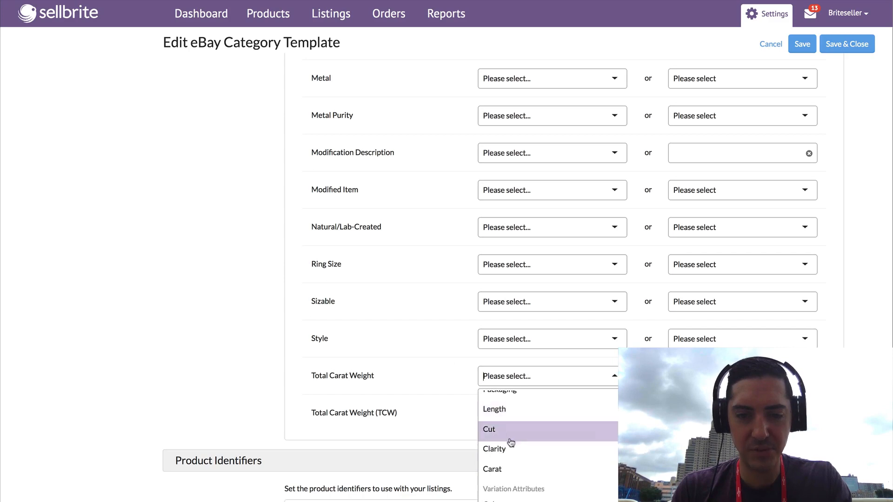
click(499, 468)
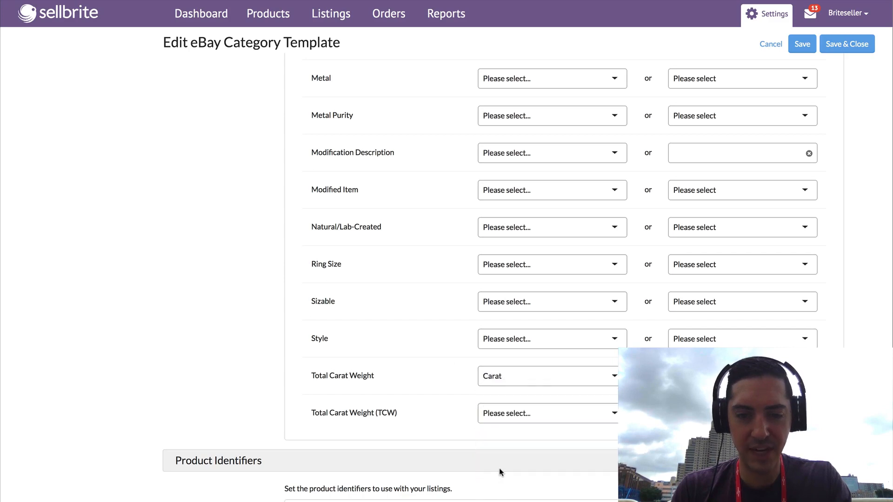
Map the eBay item field Total Carat Weight (TCW) to the custom attribute Carat.
click(526, 418)
scroll(516, 460, down, 10)
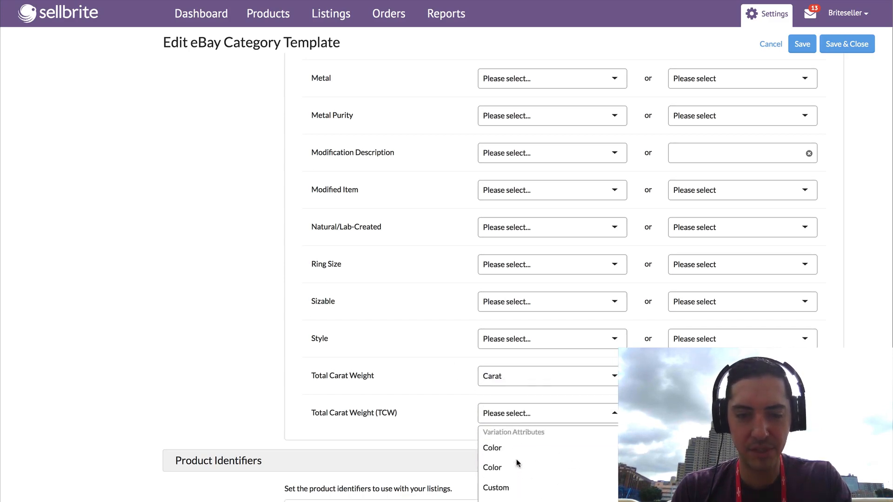
scroll(529, 452, down, 2)
scroll(529, 452, up, 5)
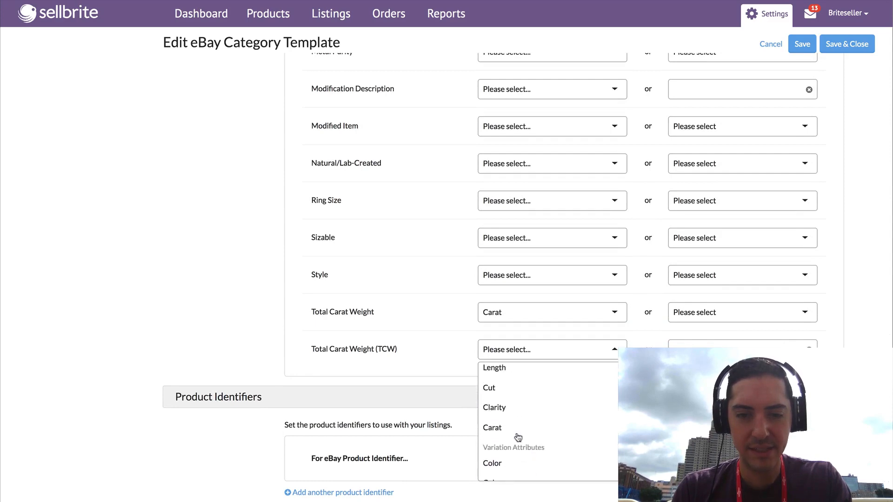
click(512, 428)
scroll(457, 356, up, 5)
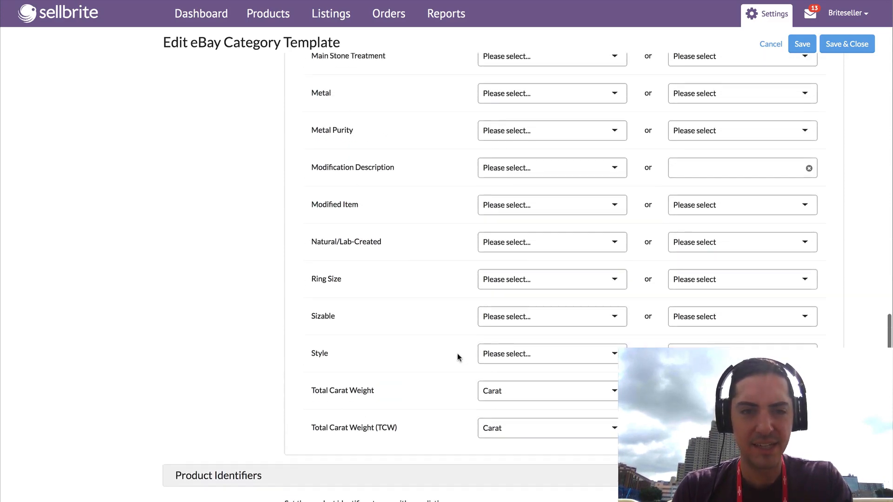
Save the eBay category template with its item specifics mappings and close it.
scroll(457, 356, up, 2)
click(846, 43)
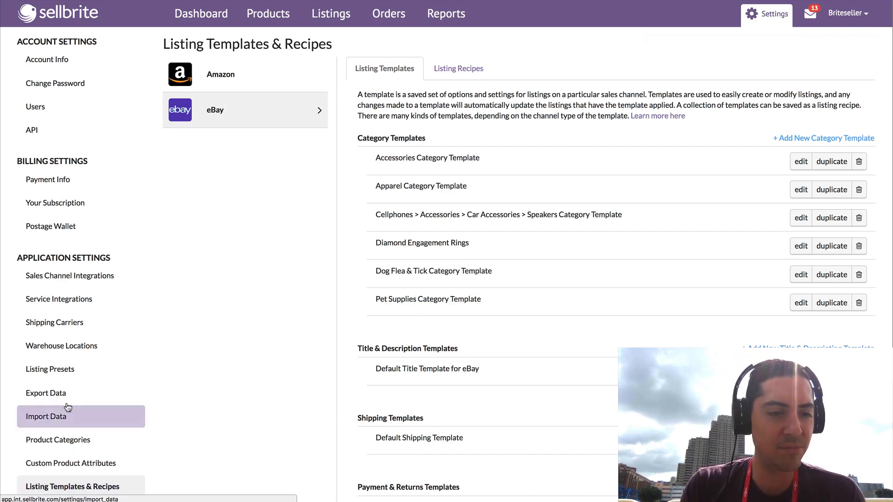
Open the Shopify listing preset Diamond Engagement Rings for editing and expand its Template section.
scroll(61, 413, down, 1)
click(63, 339)
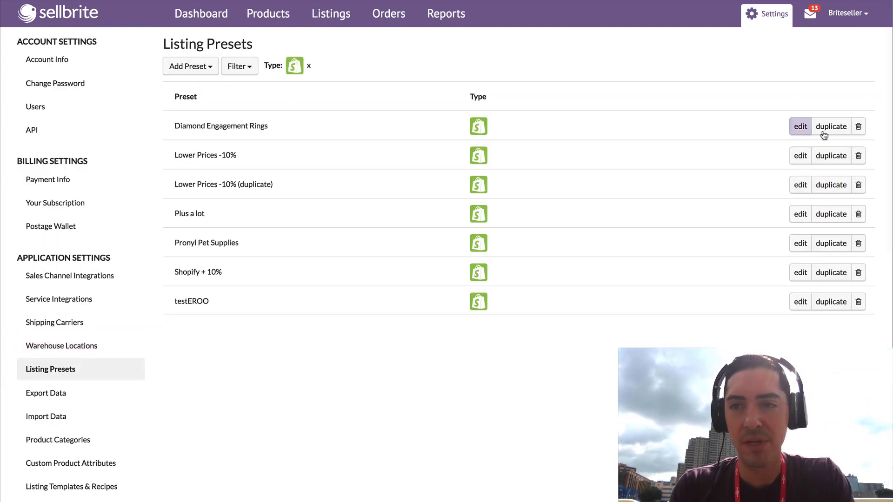
click(801, 128)
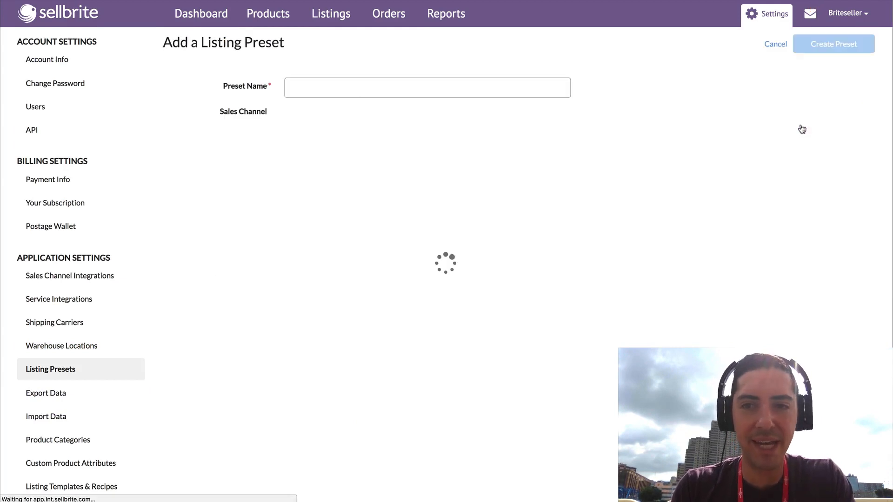
click(211, 138)
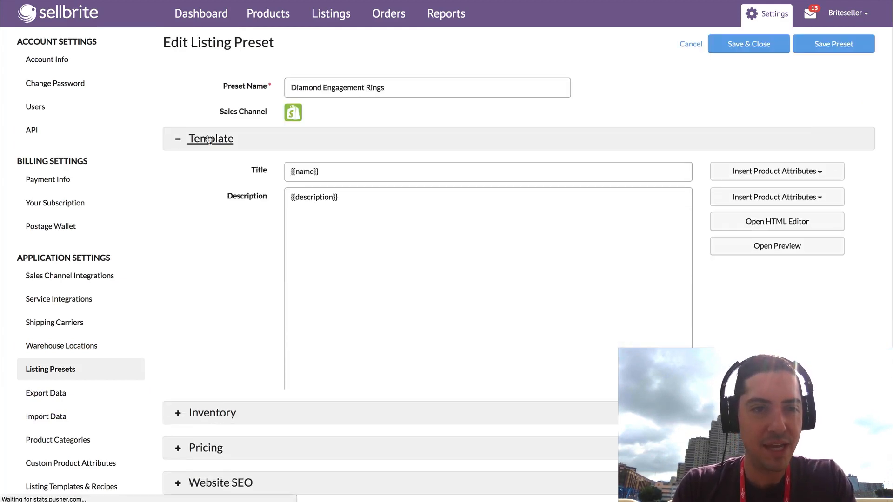
Below {{description}} in the preset's Description, leave a blank line and add "Cut:" followed by the custom attribute Cut.
click(383, 270)
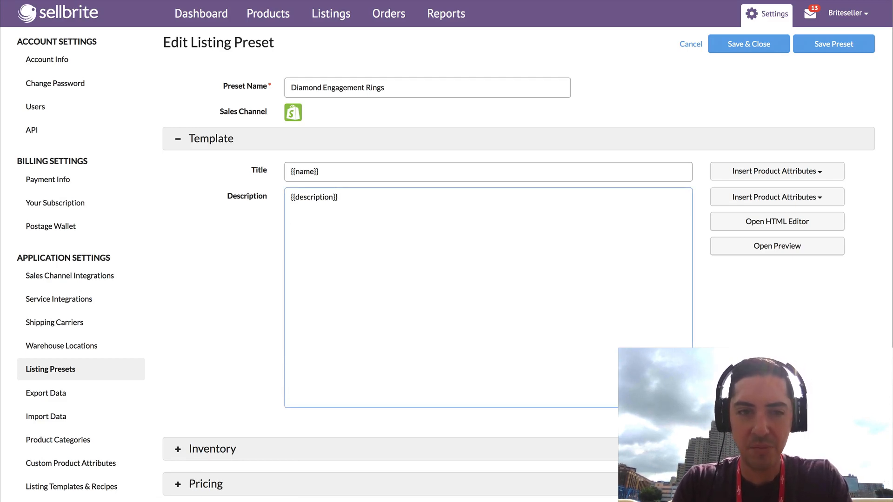
key(Return)
key(Return)
text(Cut)
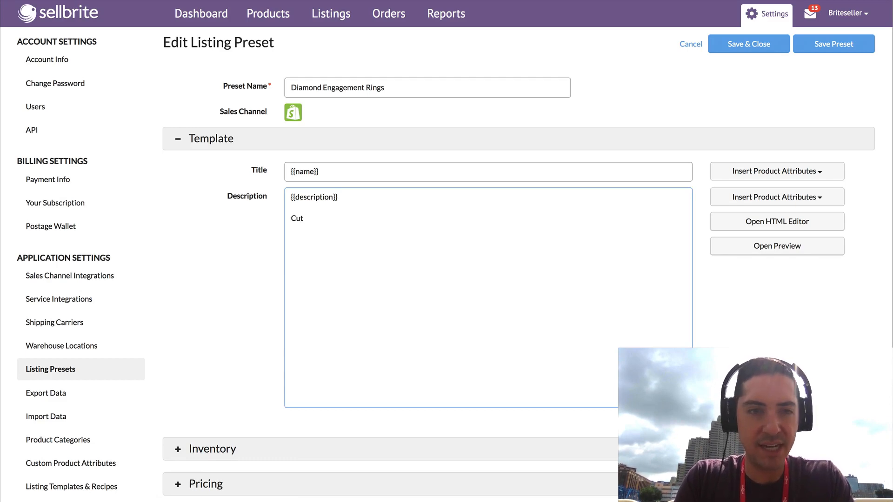
text(:)
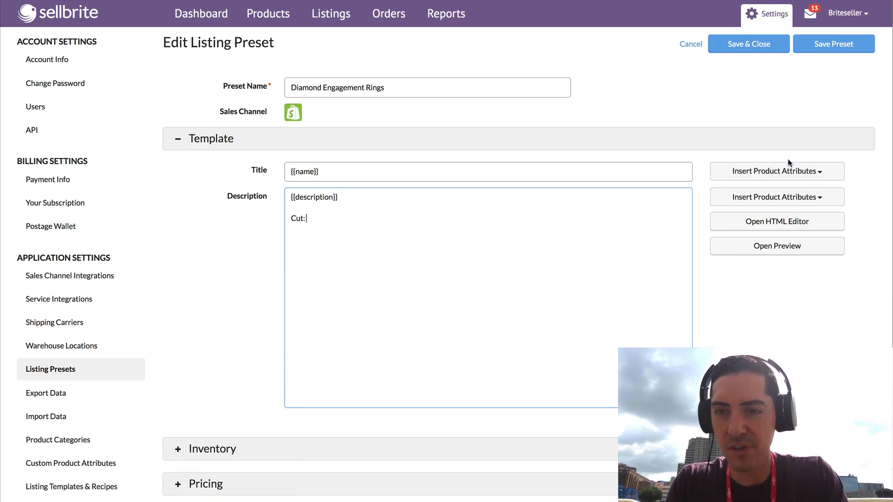
click(779, 195)
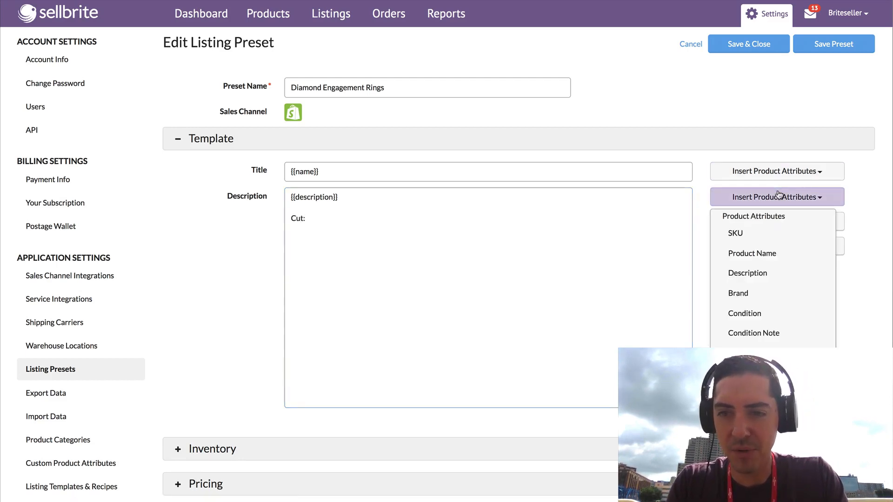
scroll(734, 265, down, 15)
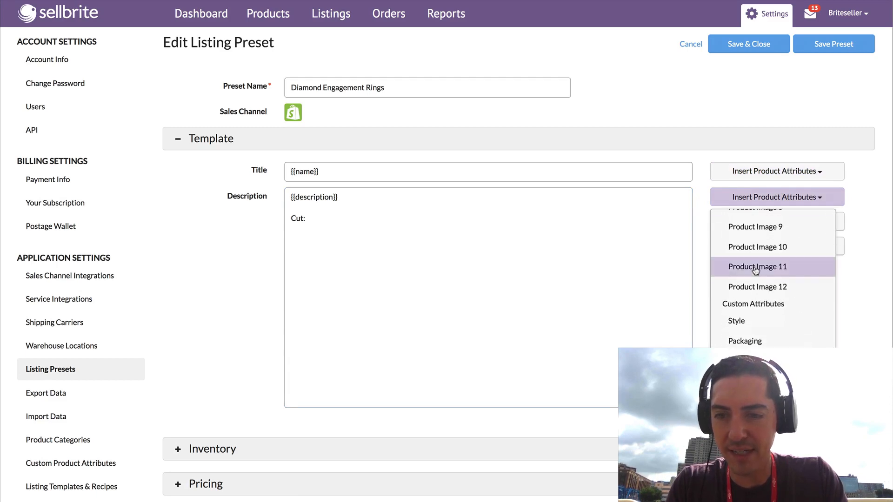
click(744, 361)
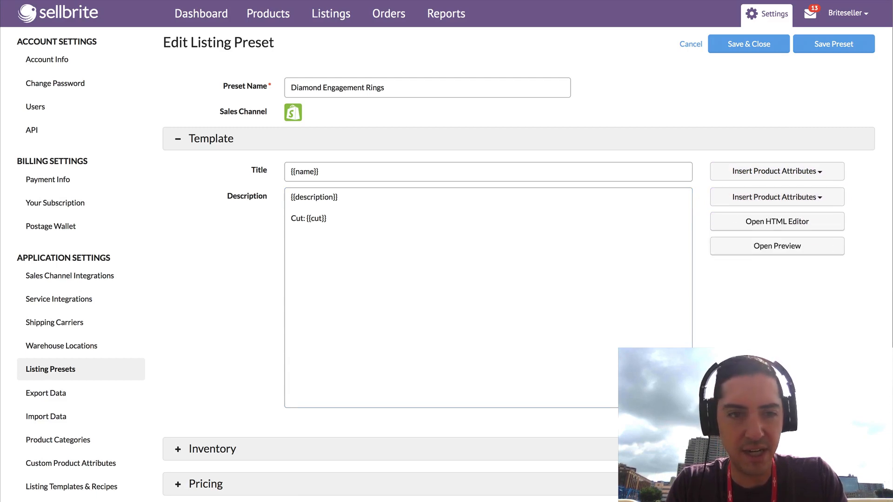
Add a "Clarity:" line with the custom attribute Clarity below the Cut line in the Description and save the preset.
click(373, 235)
text(Cla)
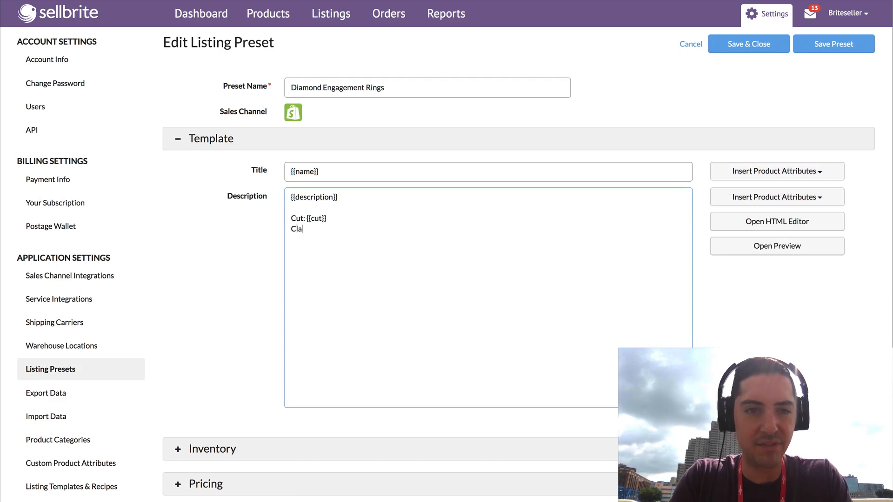
text(rity:)
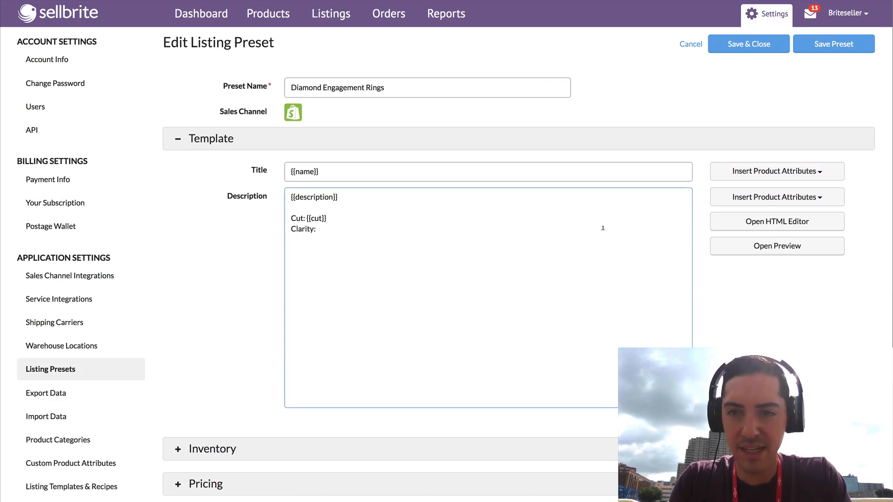
click(777, 197)
scroll(744, 321, down, 10)
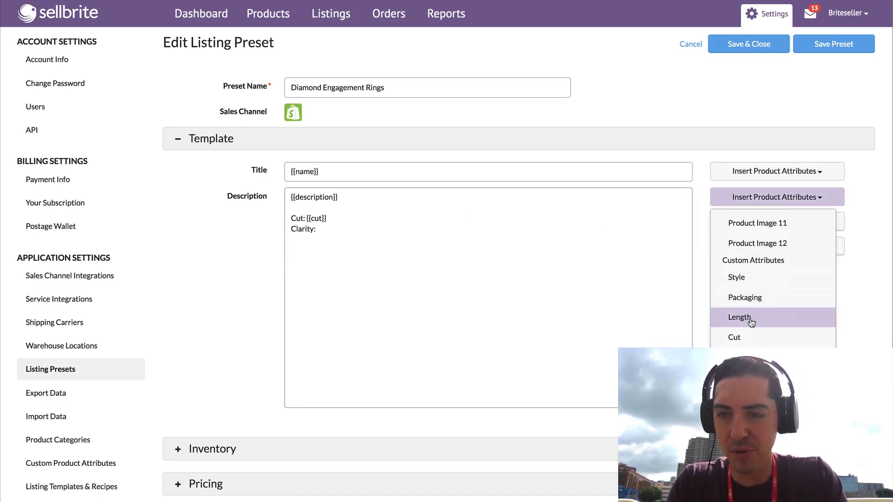
click(740, 343)
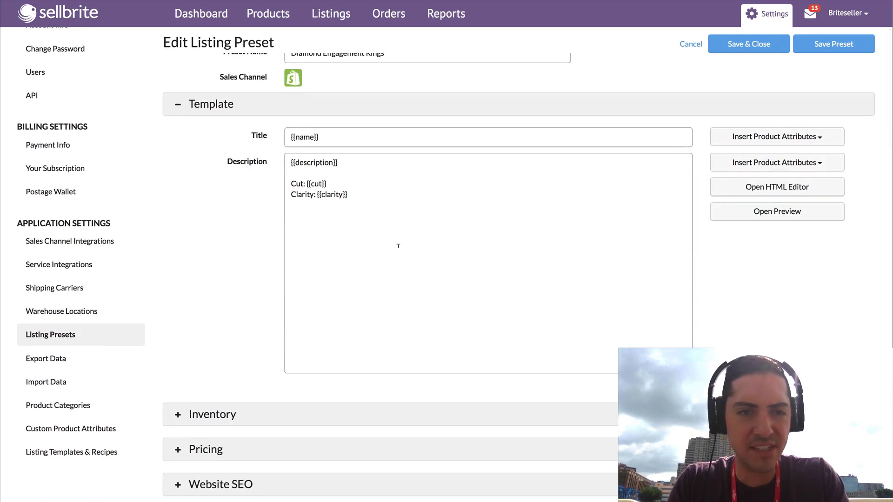
scroll(398, 245, up, 2)
click(821, 44)
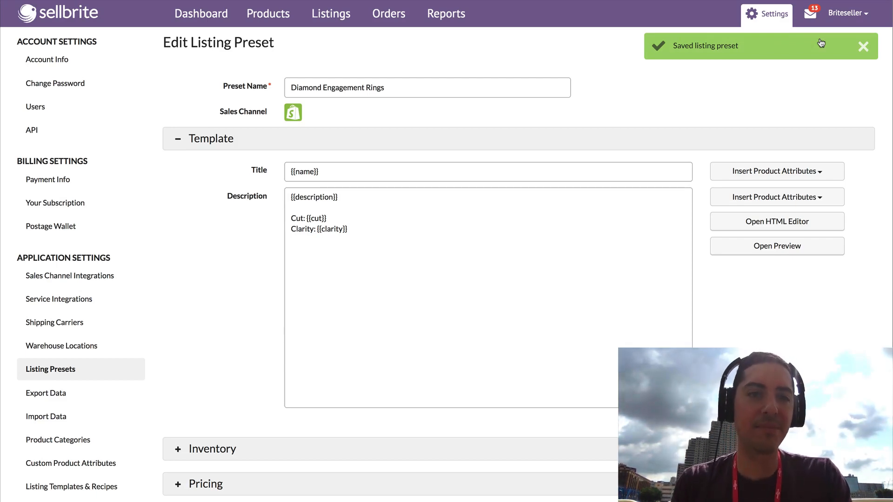
Go to the Products area.
click(268, 17)
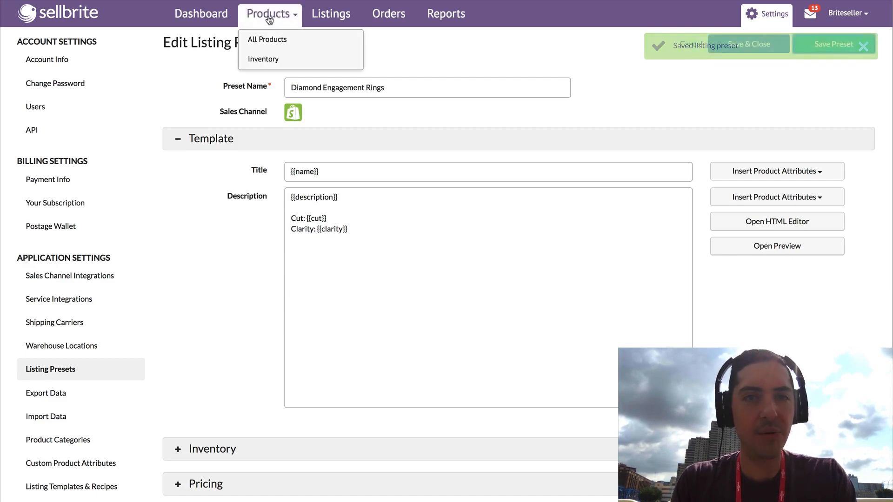